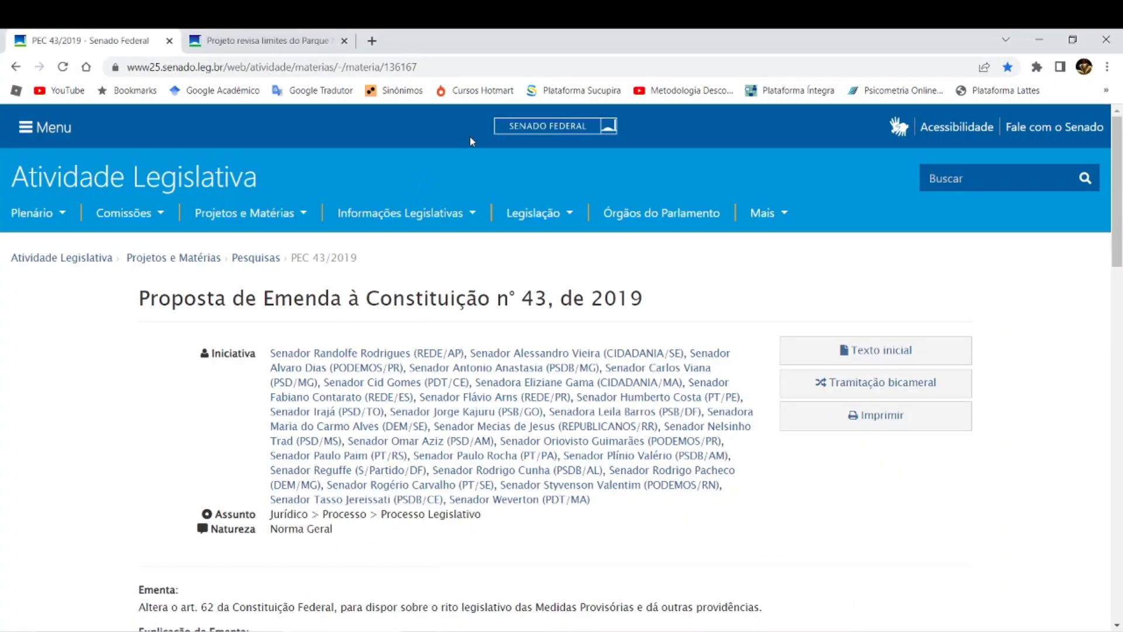
click(517, 135)
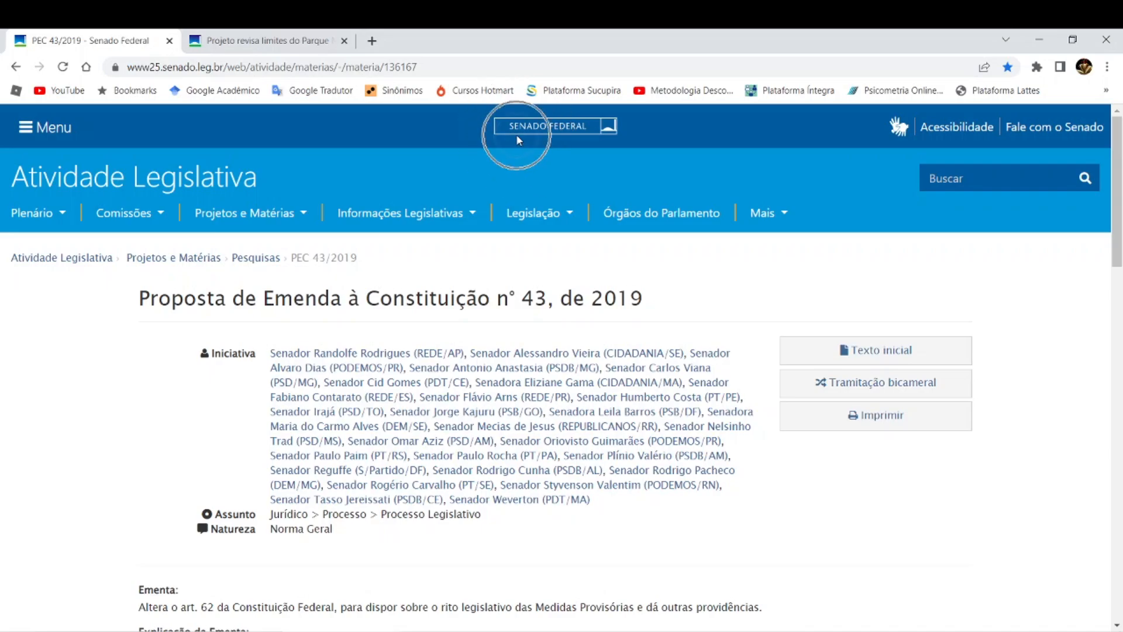
click(517, 136)
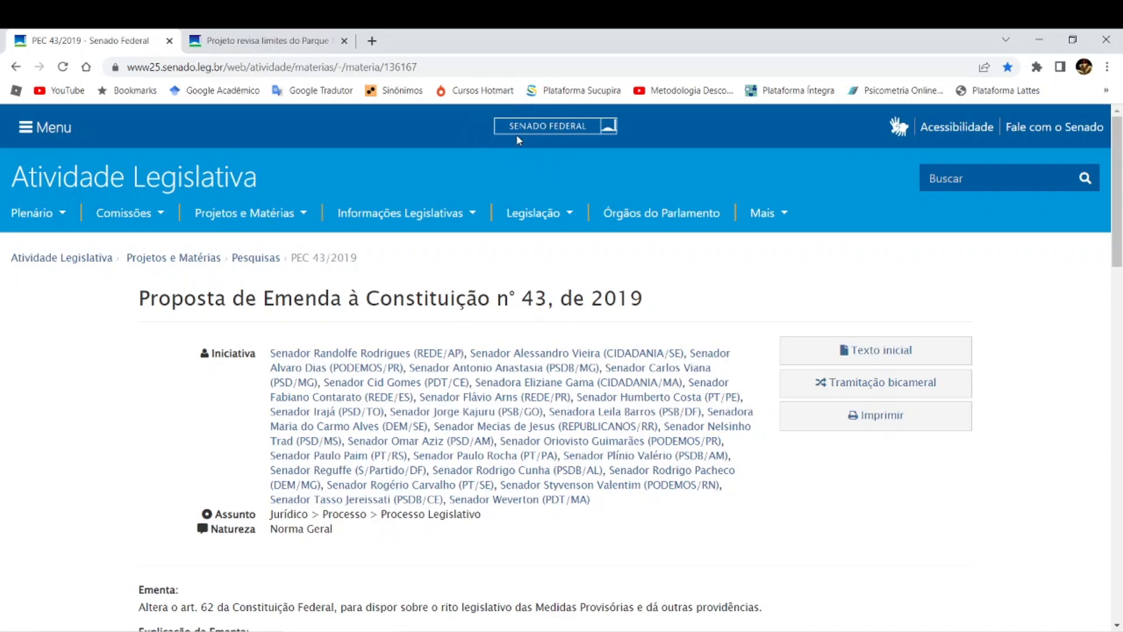
click(516, 136)
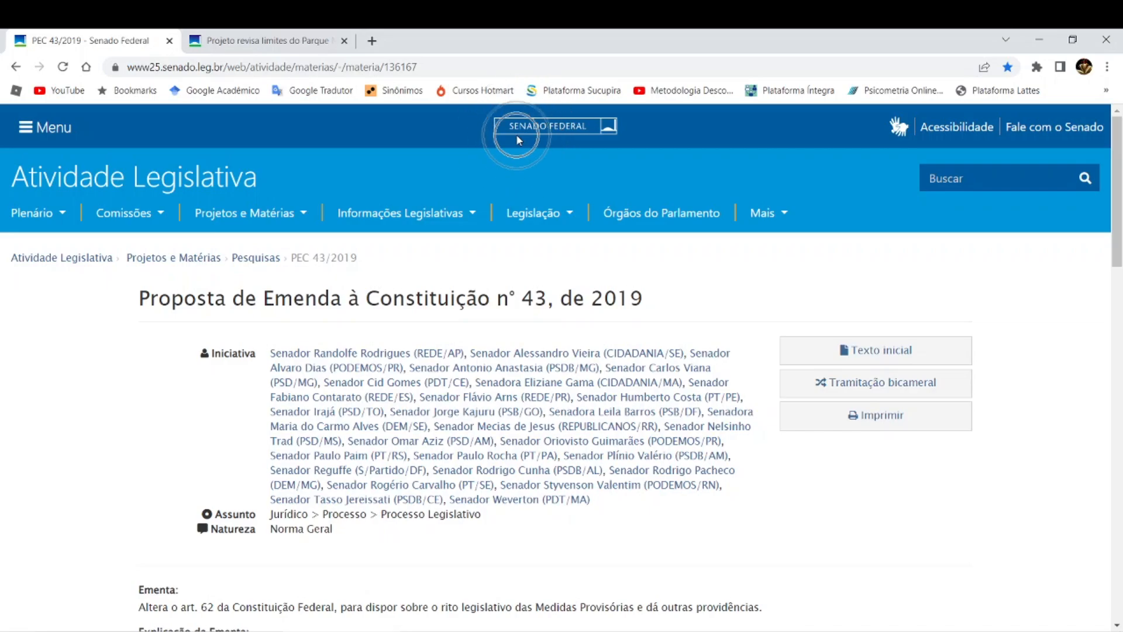
click(516, 136)
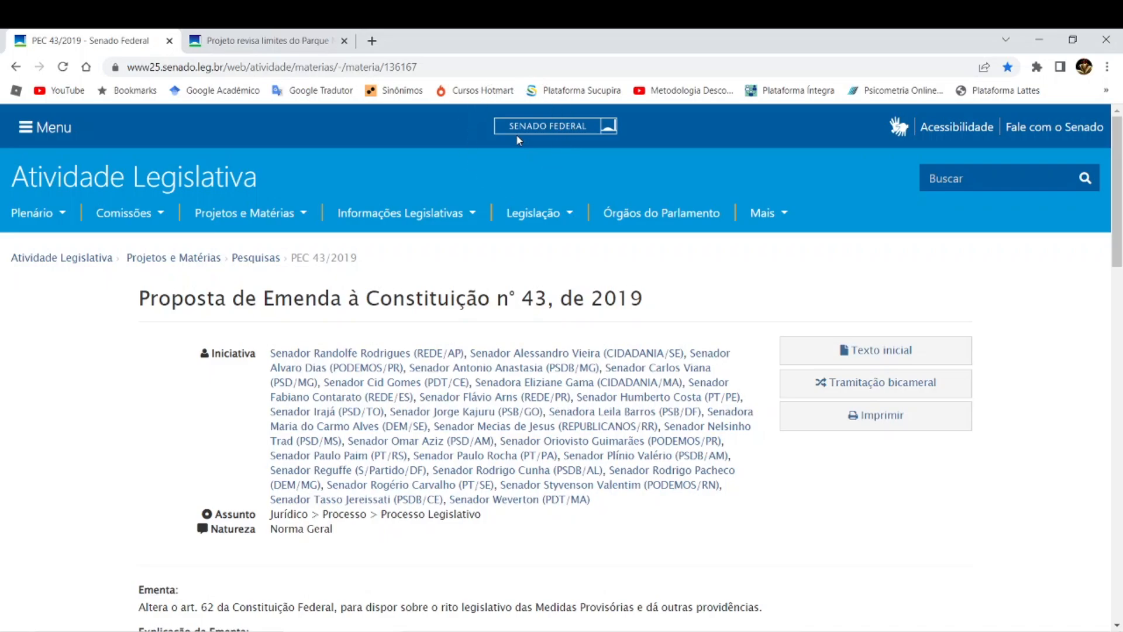
click(516, 136)
- Switch to Word and compare the red passage citing (BRASIL, 2019) with the proposal's title and initiators on the Senate page in Chrome
key(alt+Tab)
scroll(688, 520, down, 3)
click(688, 507)
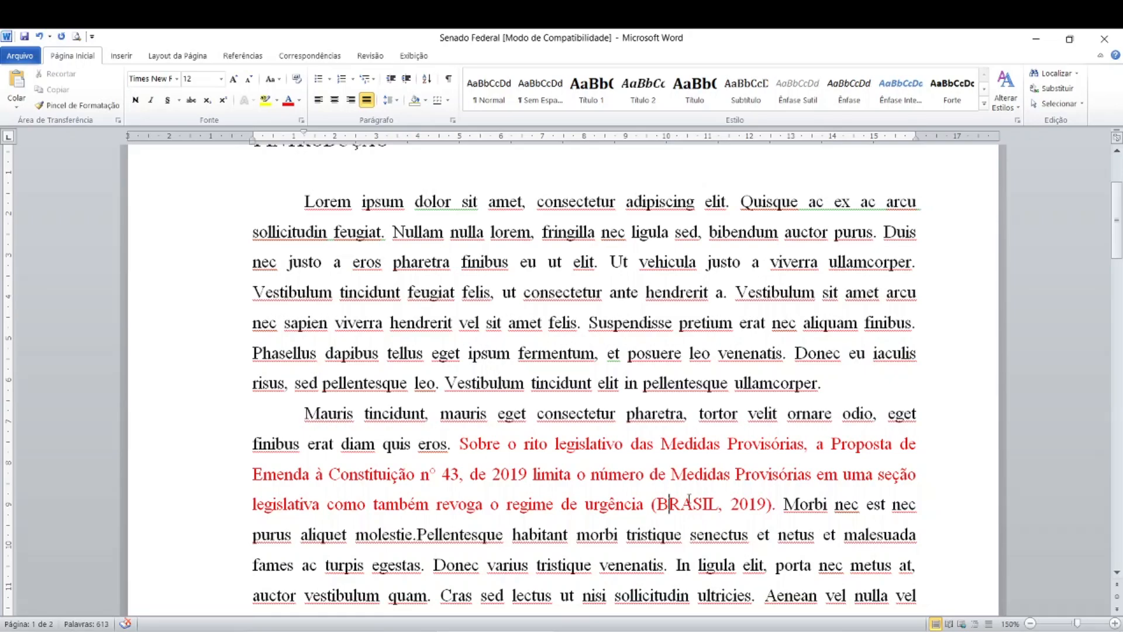
click(439, 631)
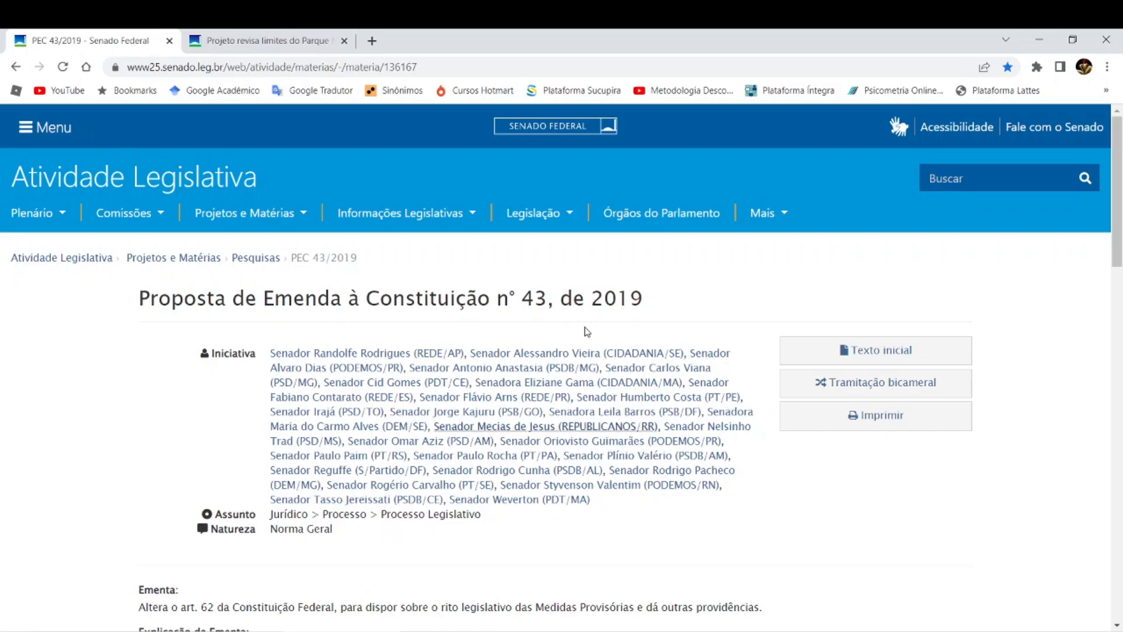
click(443, 344)
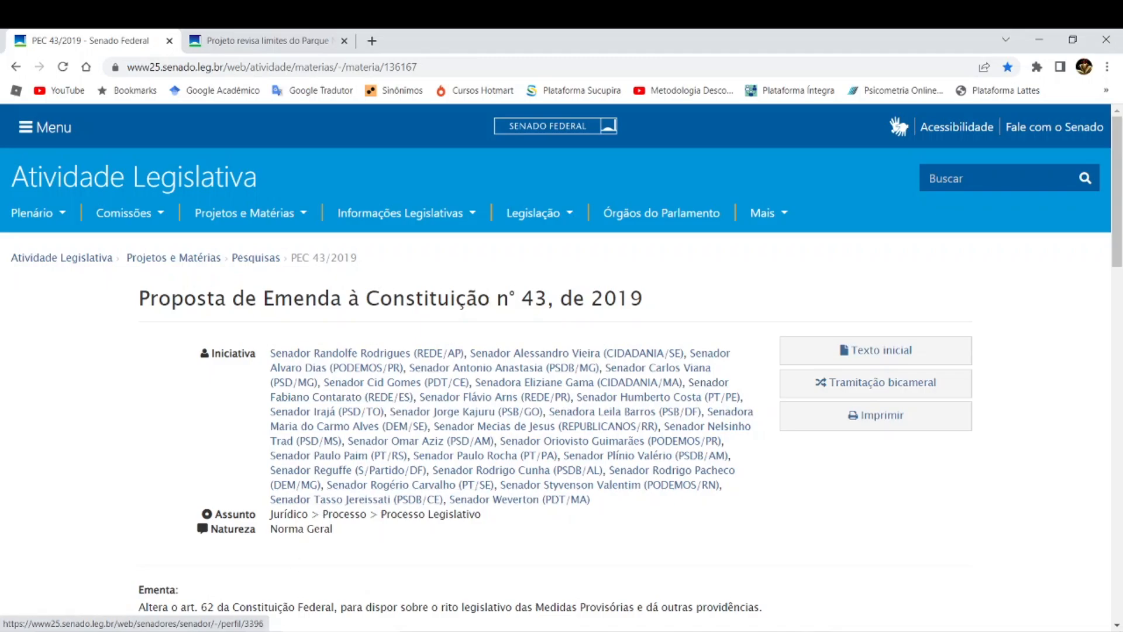
click(497, 631)
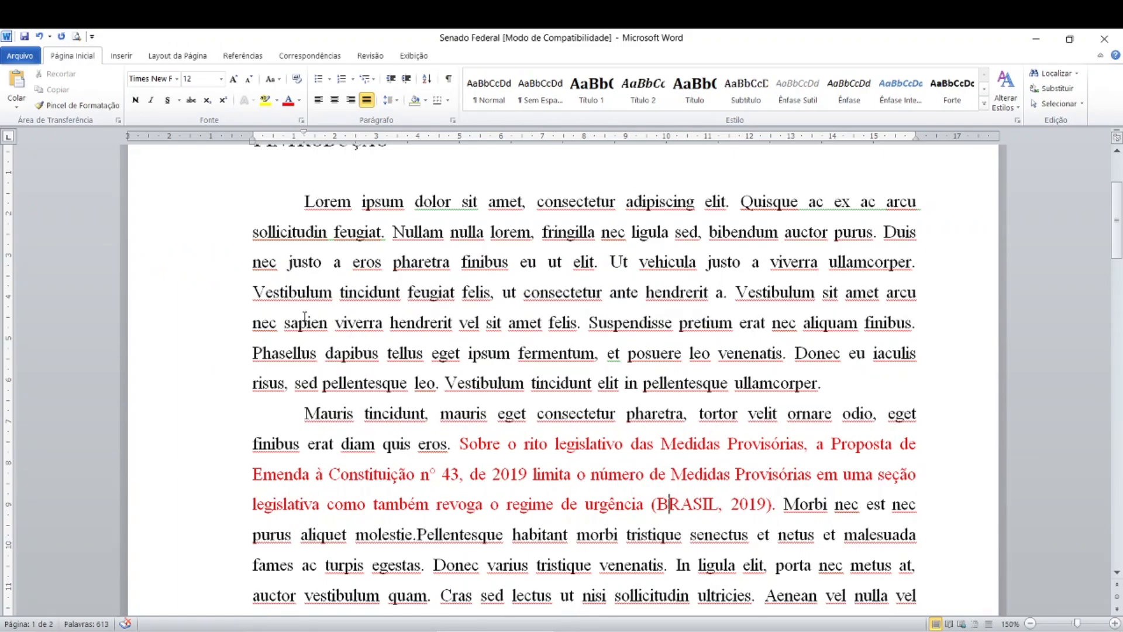
scroll(430, 378, down, 1)
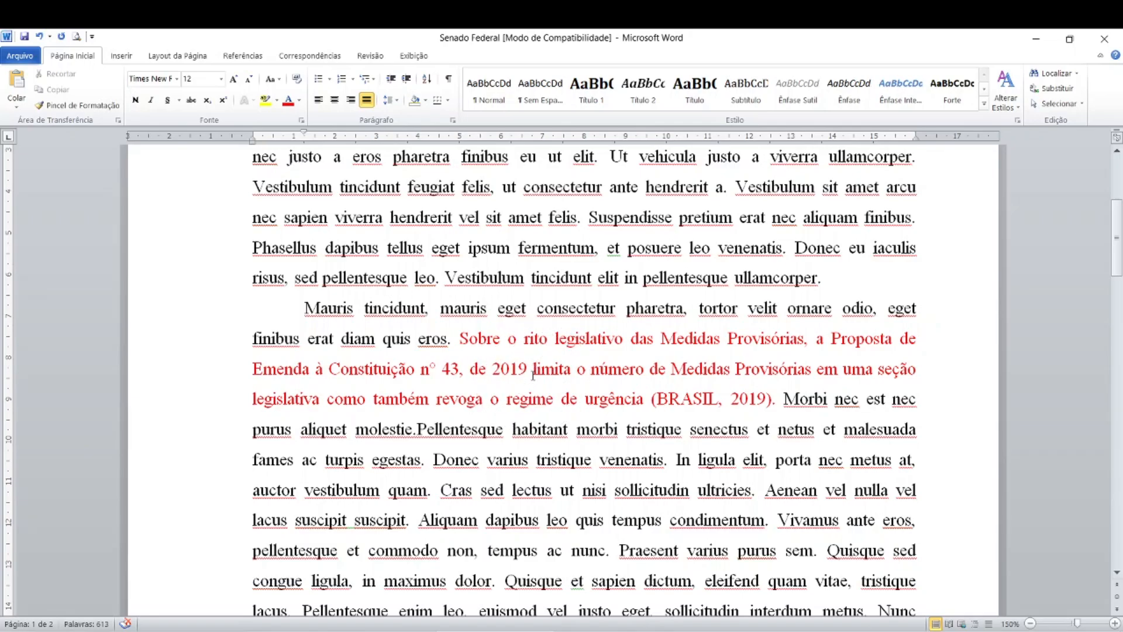
- Check the title "Proposta de Emenda à Constituição n° 43, de 2019" on the Senate page in Chrome against its mention in the Word text
click(433, 630)
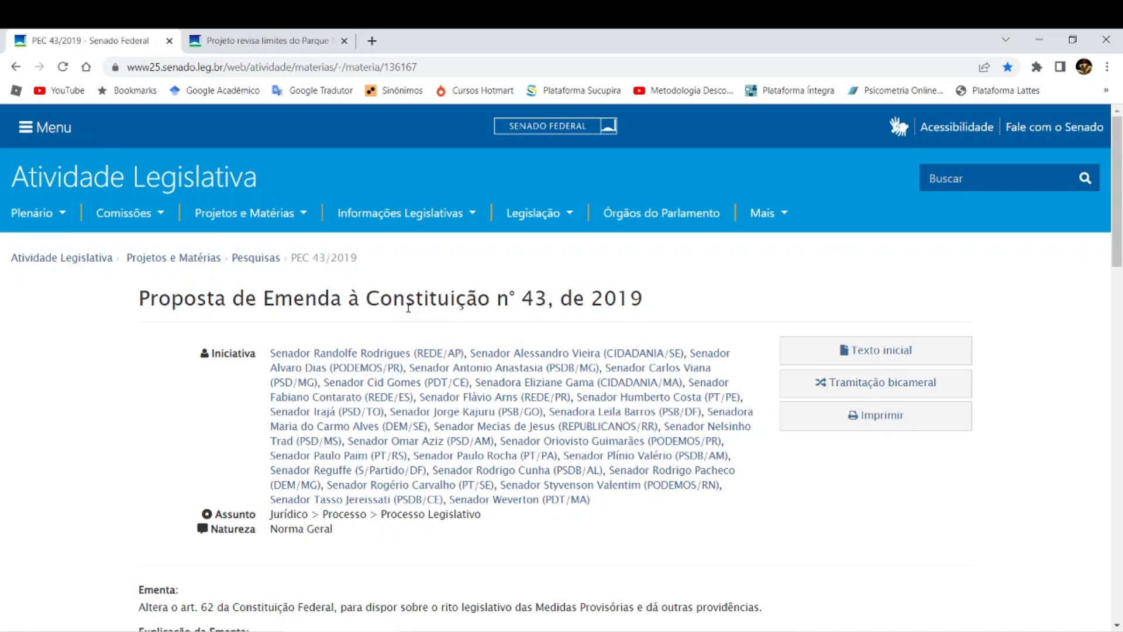
key(alt+Tab)
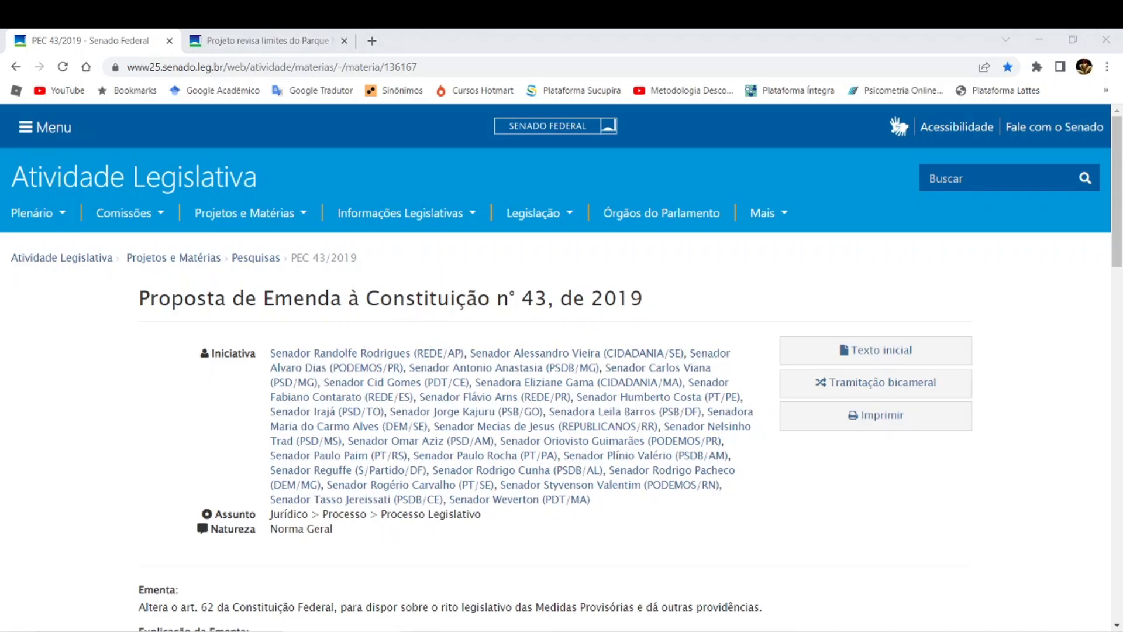
scroll(455, 452, down, 2)
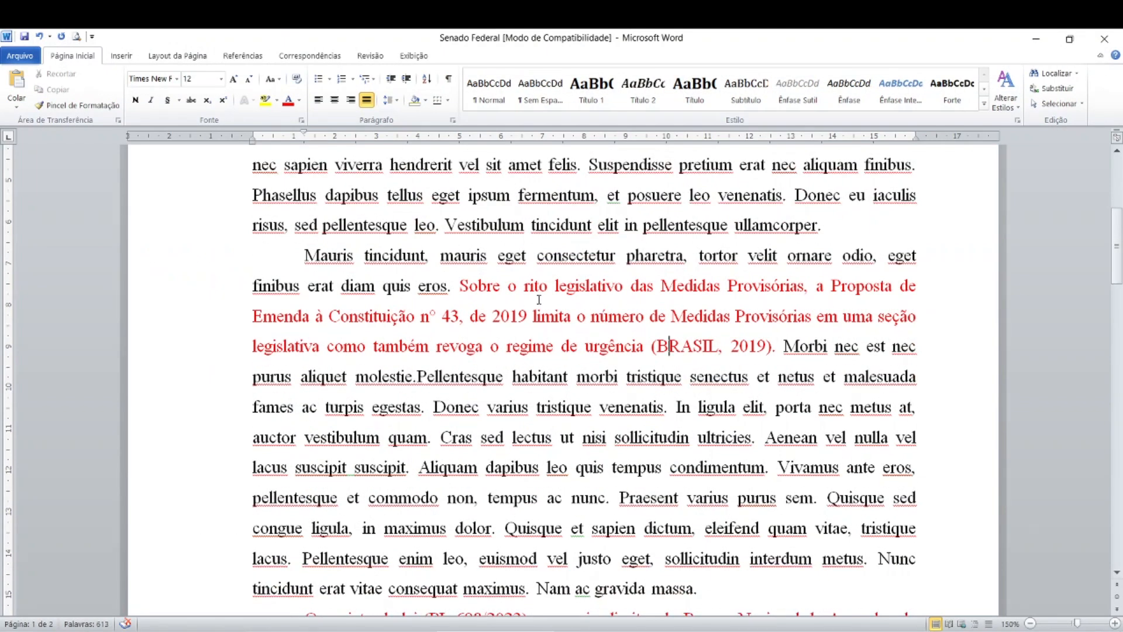
key(ctrl)
key(ctrl)
key(ctrl)
key(ctrl)
key(ctrl)
- Switch to Chrome and read the Ementa, Explicação da Ementa and Iniciativa list of PEC 43/2019
key(alt+Tab)
scroll(256, 344, down, 3)
scroll(255, 349, down, 4)
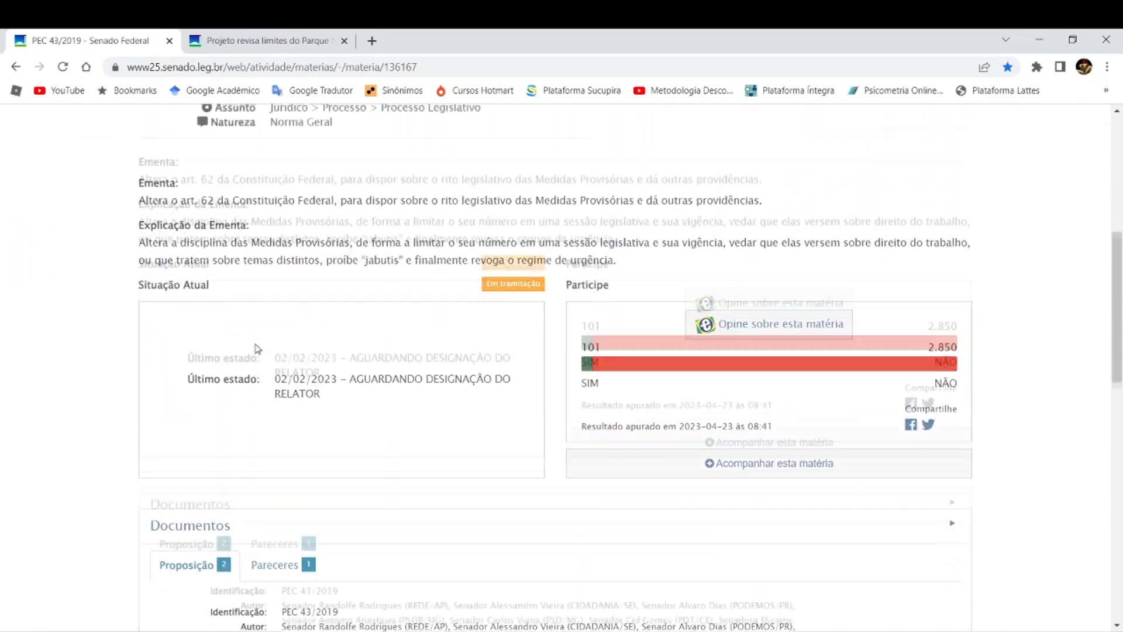
scroll(256, 349, up, 7)
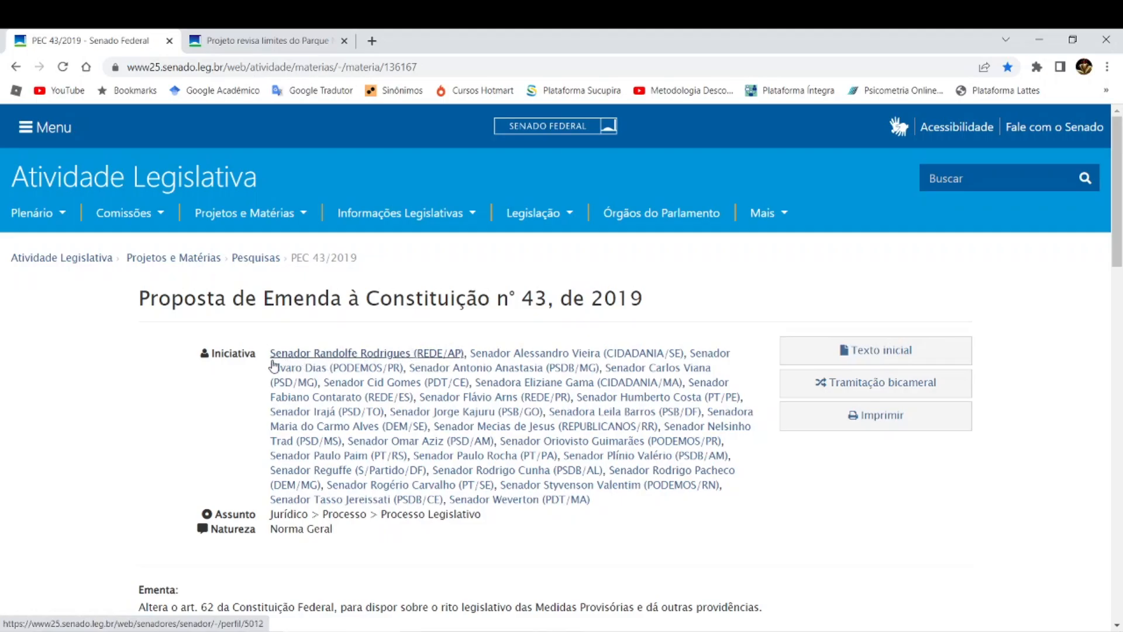
scroll(271, 360, down, 2)
scroll(271, 359, down, 3)
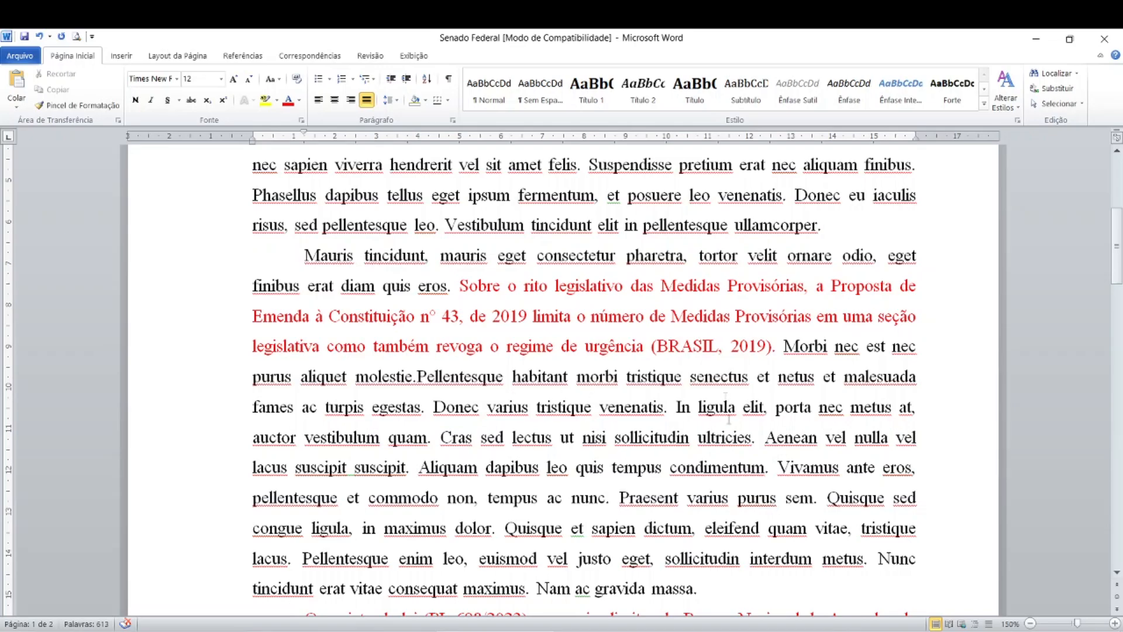
- Compare the red paraphrase in Word with the Explicação da Ementa and Documentos section on the Senate page in Chrome
click(611, 330)
click(579, 328)
click(413, 631)
scroll(408, 274, up, 5)
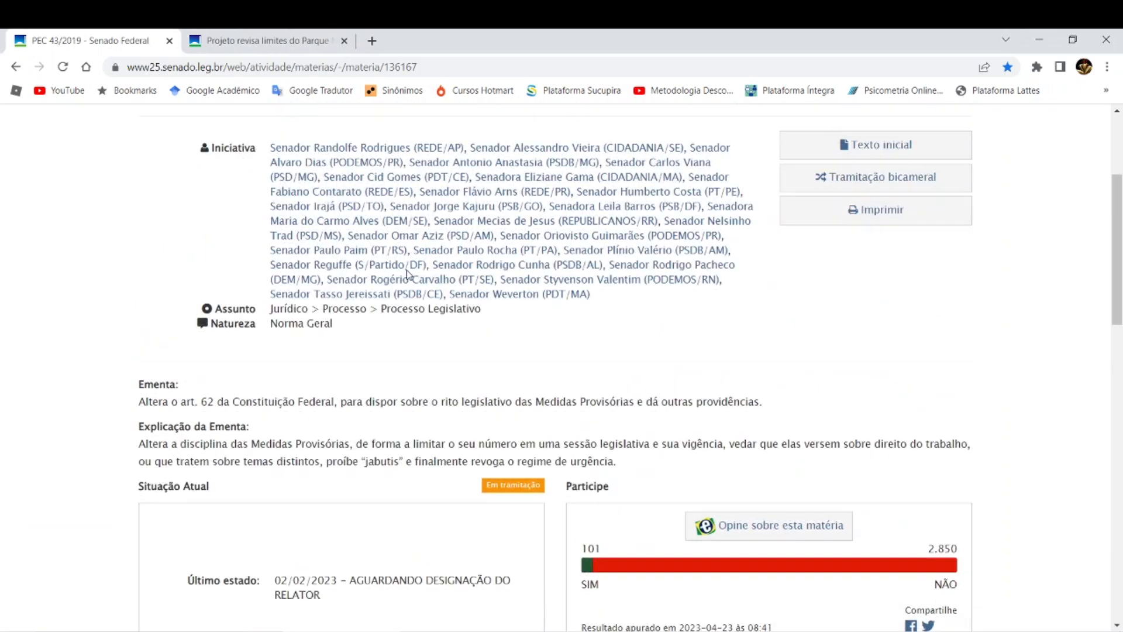
scroll(238, 471, down, 3)
scroll(239, 472, down, 3)
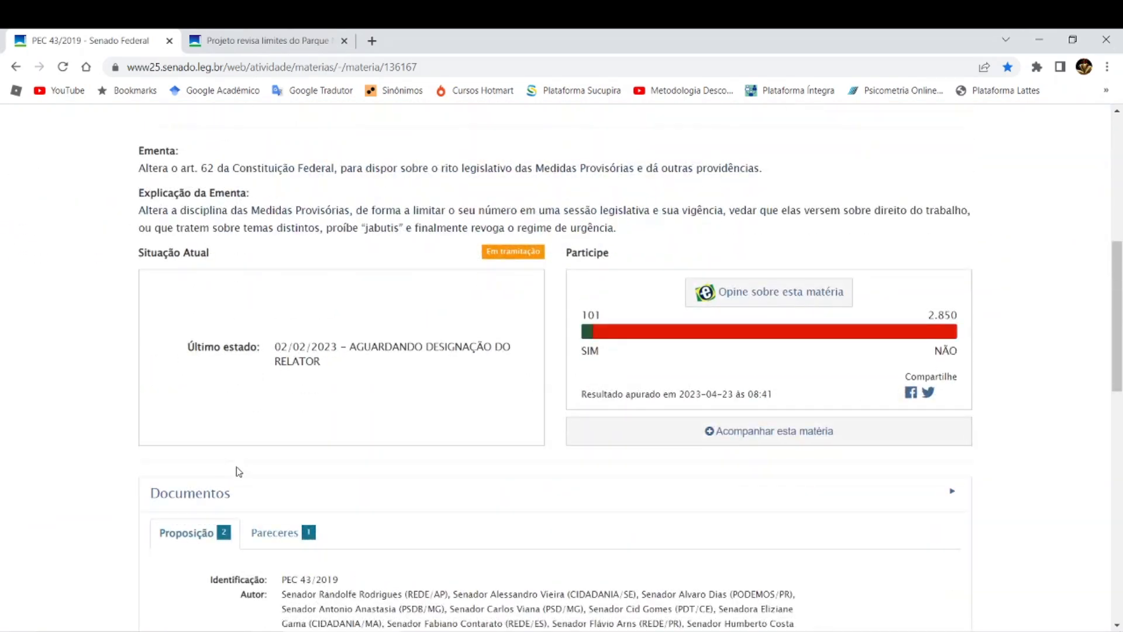
scroll(314, 469, down, 1)
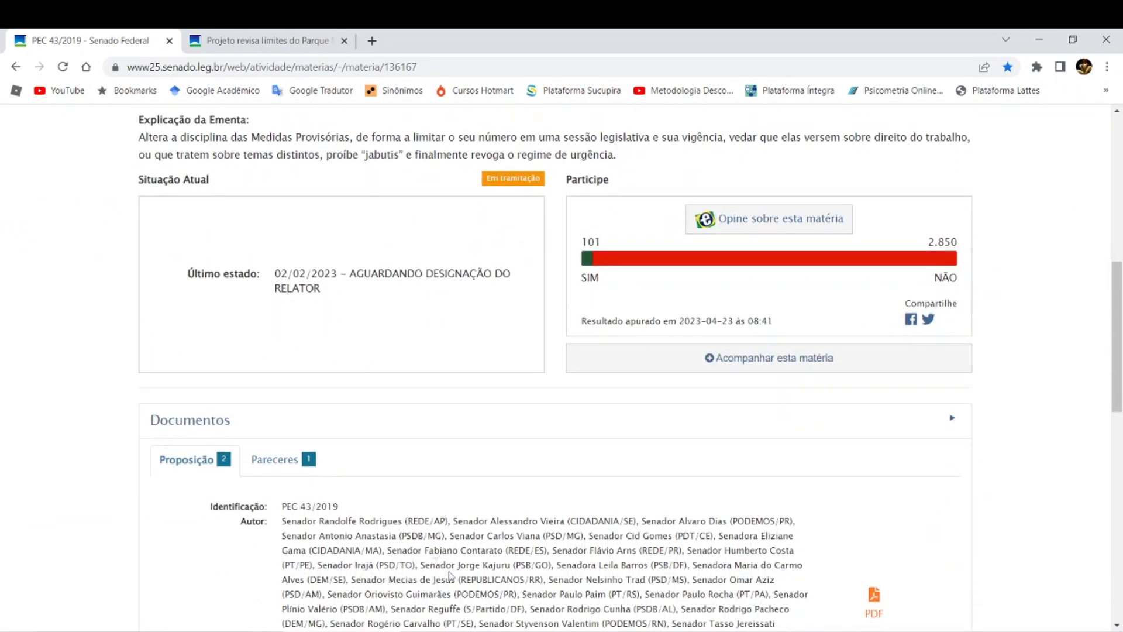
- Review the author, date and description entries in the Documentos section of the PEC 43/2019 page in Chrome
key(alt+Tab)
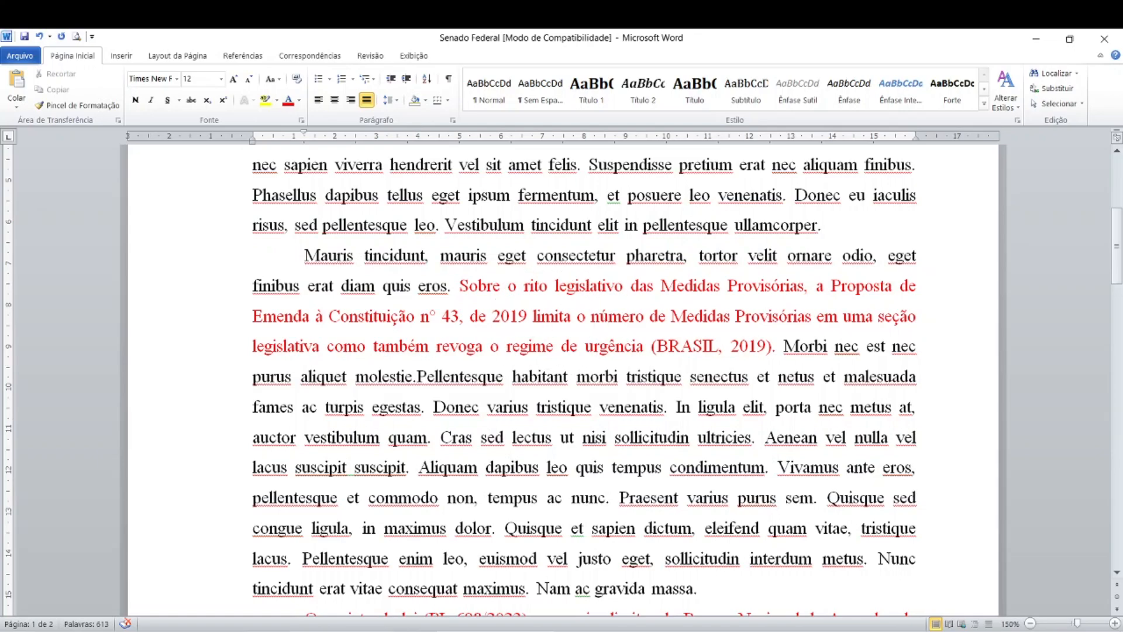
key(alt+Tab)
scroll(327, 432, down, 5)
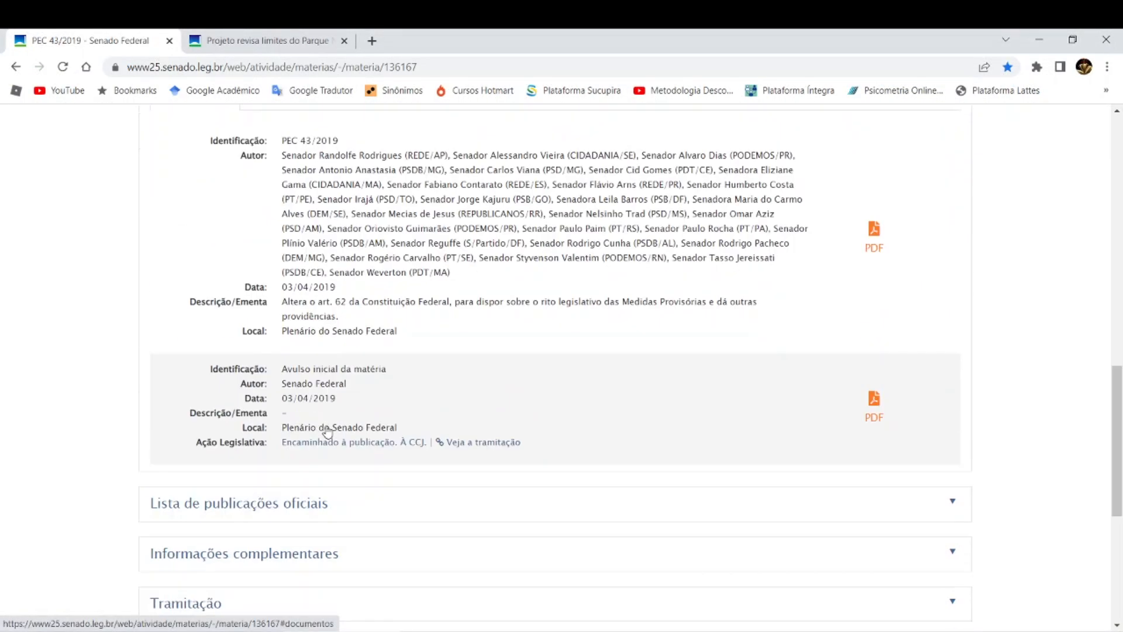
scroll(326, 432, down, 3)
scroll(326, 431, up, 8)
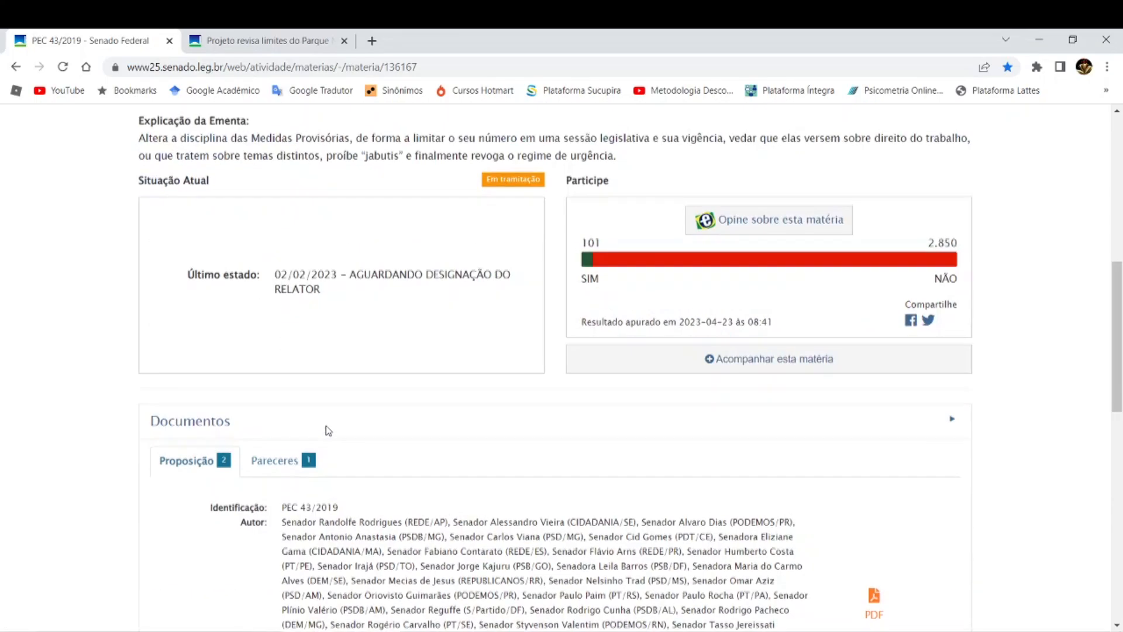
scroll(326, 431, up, 8)
- Compare the year in Word's (BRASIL, 2019) citation with the year in the proposal's title on the Senate page in Chrome
key(alt+Tab)
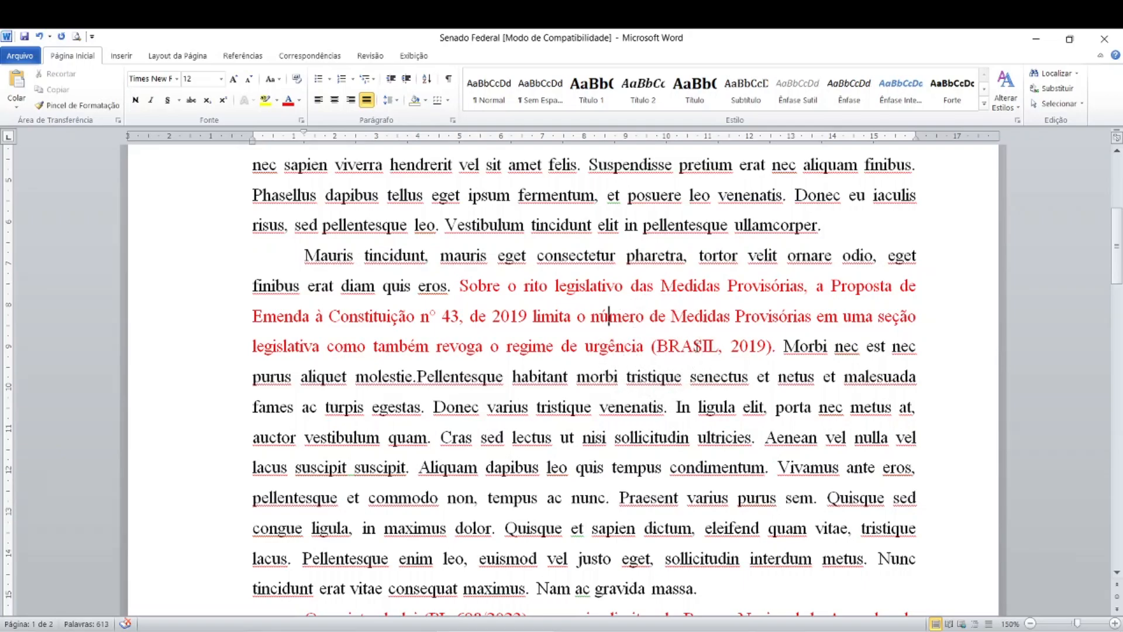
key(ctrl)
key(ctrl)
key(alt+Tab)
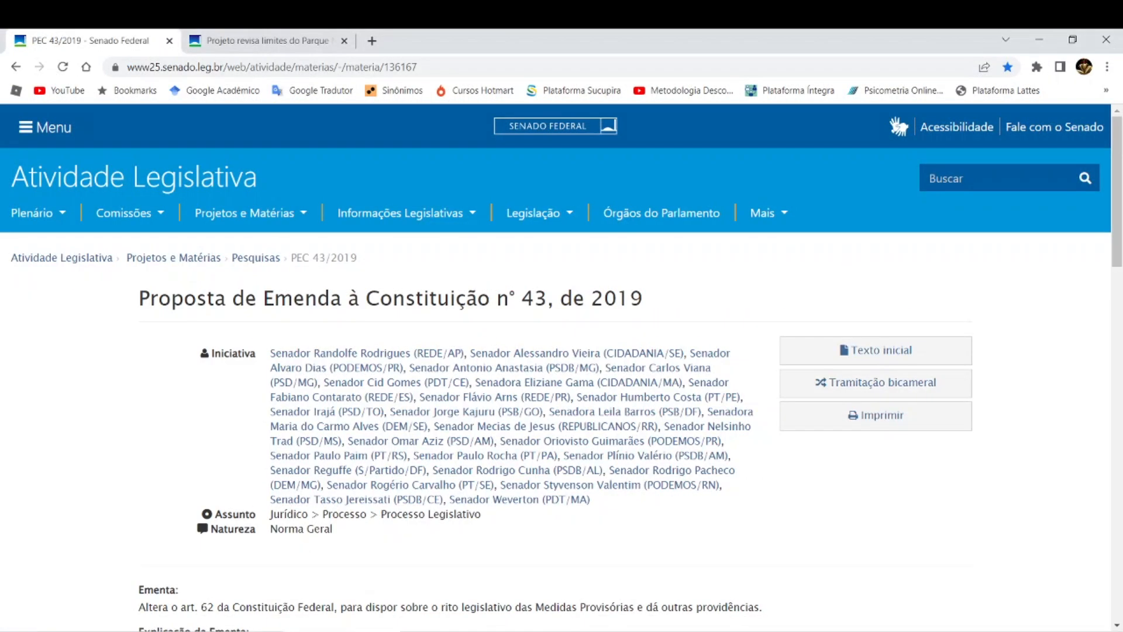
key(ctrl)
key(ctrl)
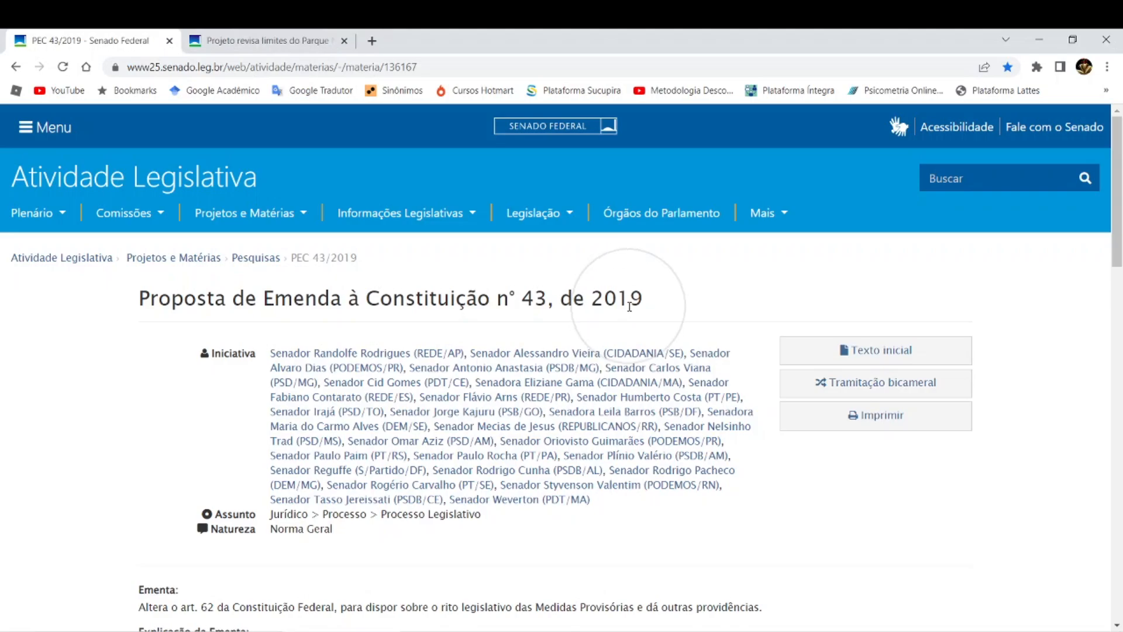
key(ctrl)
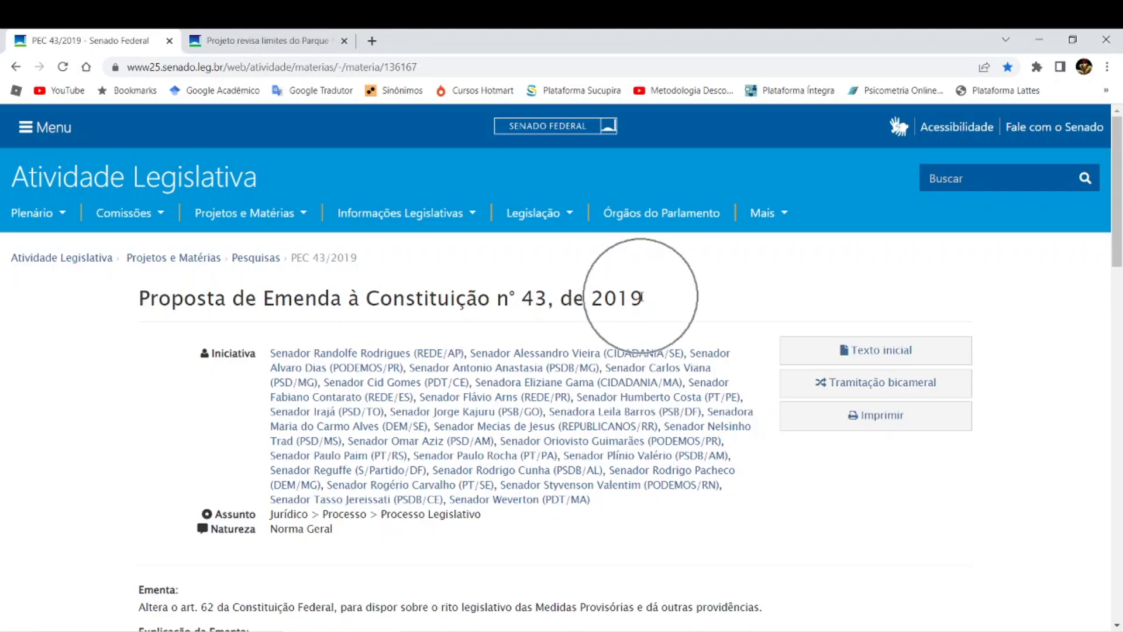
- Collapse and reopen the Documentos section to check the proposal's date, and compare it with the year cited in Word
scroll(279, 489, down, 3)
scroll(279, 488, down, 6)
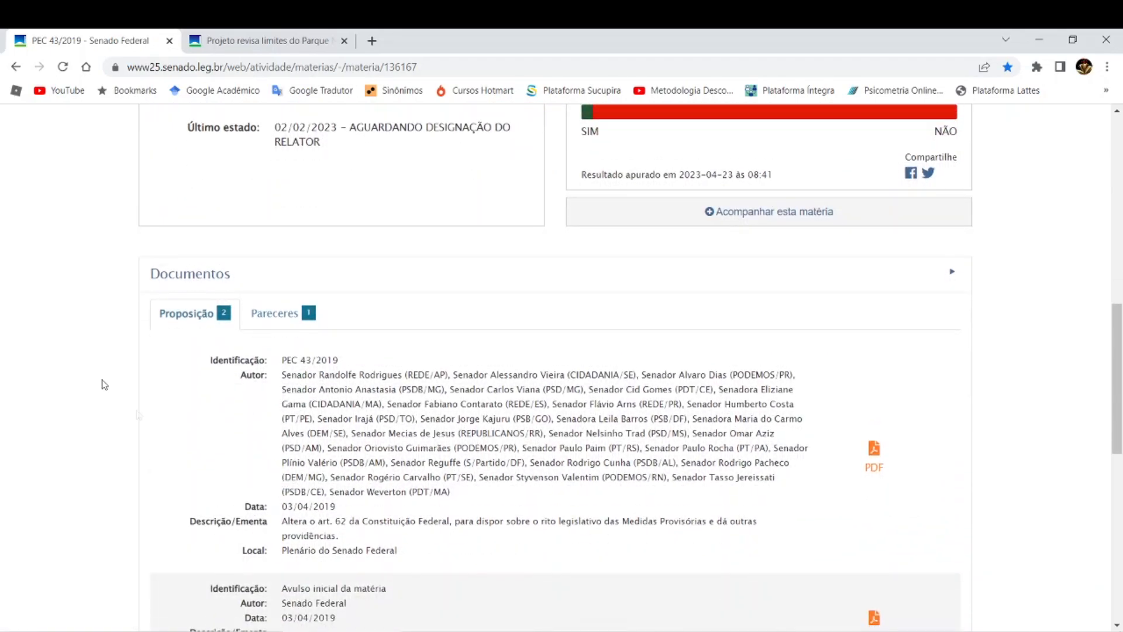
click(187, 277)
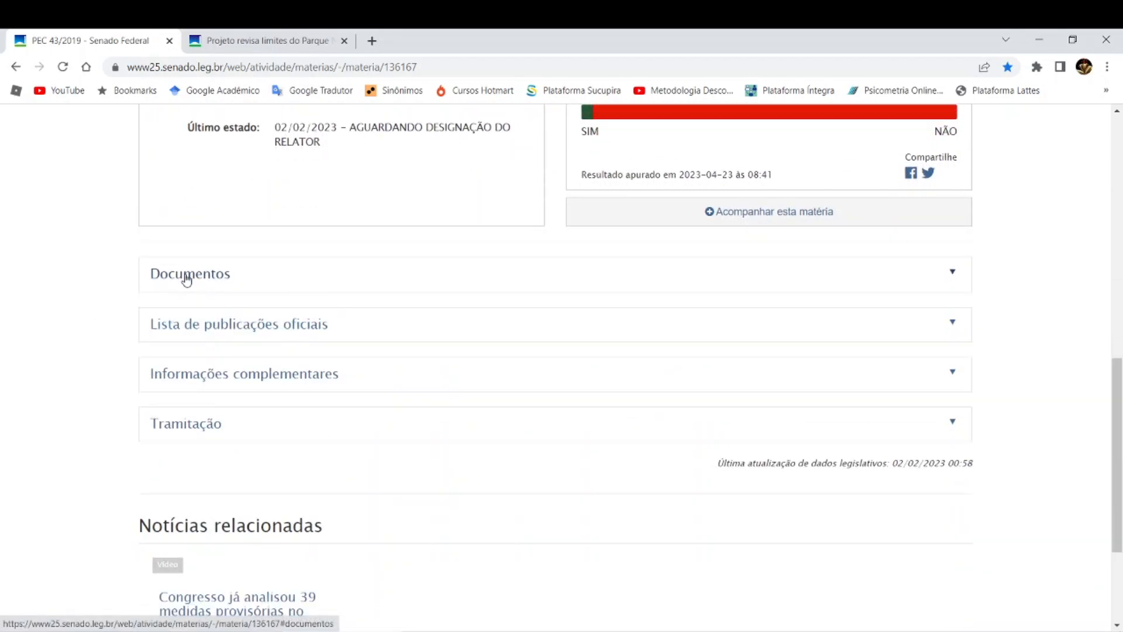
click(953, 275)
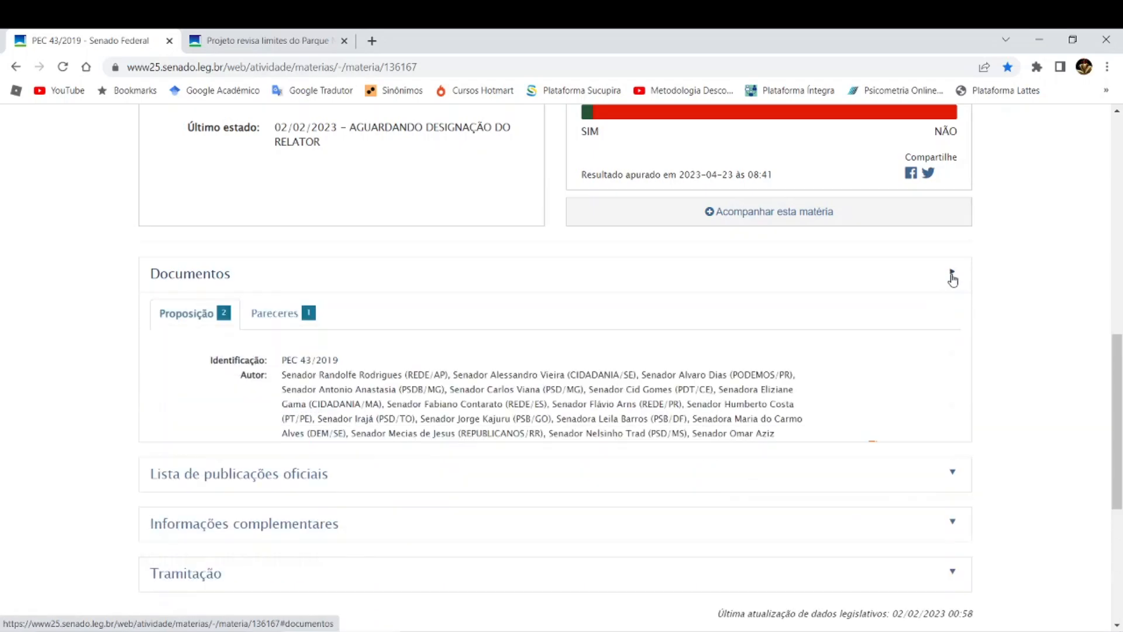
scroll(278, 455, down, 1)
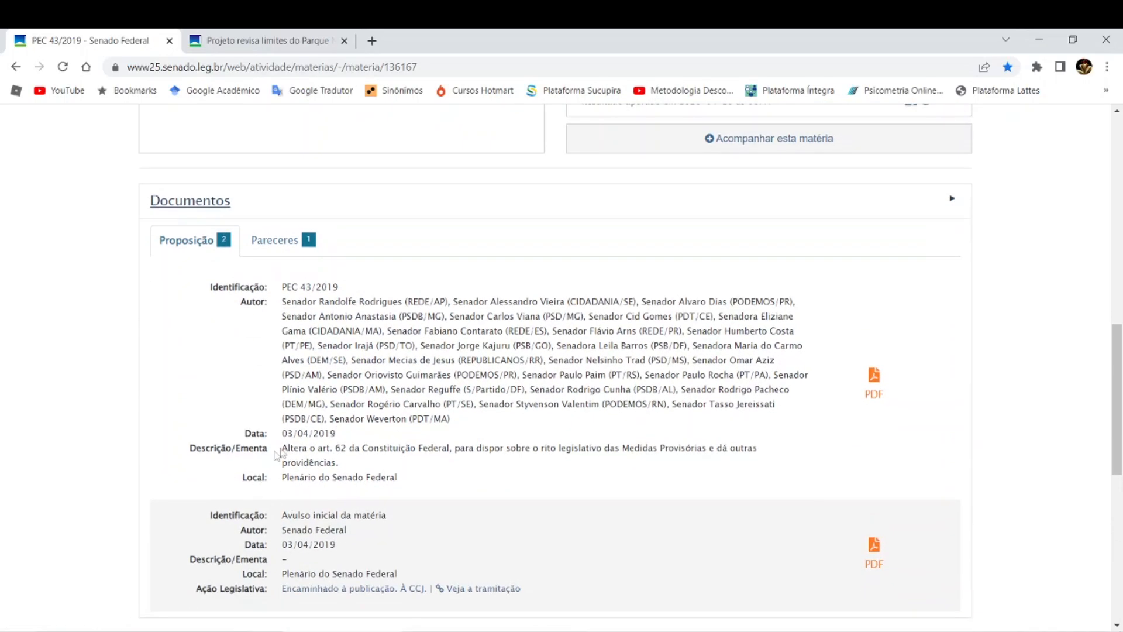
click(332, 438)
scroll(343, 533, up, 6)
scroll(344, 534, up, 2)
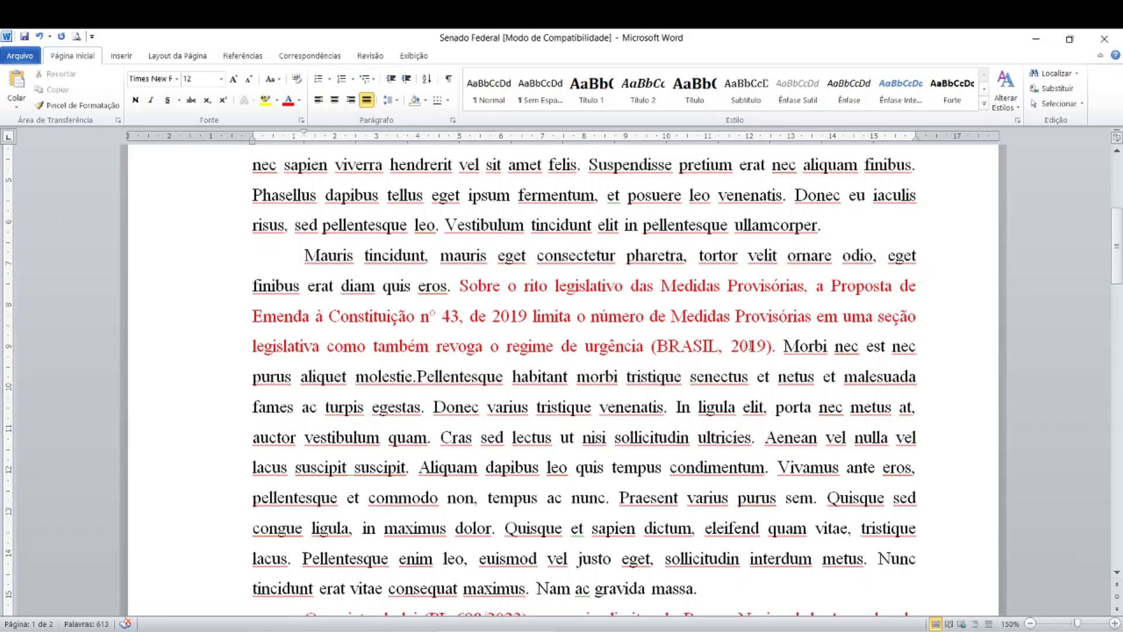
click(779, 352)
click(599, 329)
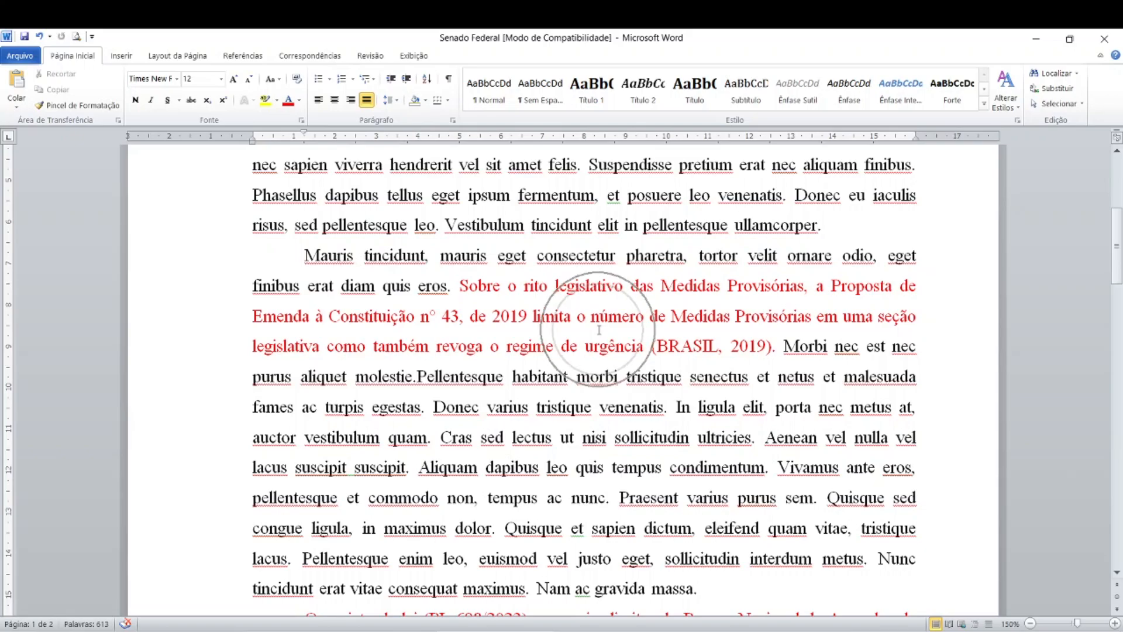
- Examine the two BRASIL. Senado Federal entries under REFERÊNCIAS at the end of the Word document
scroll(599, 329, down, 3)
scroll(599, 329, down, 6)
scroll(599, 329, down, 7)
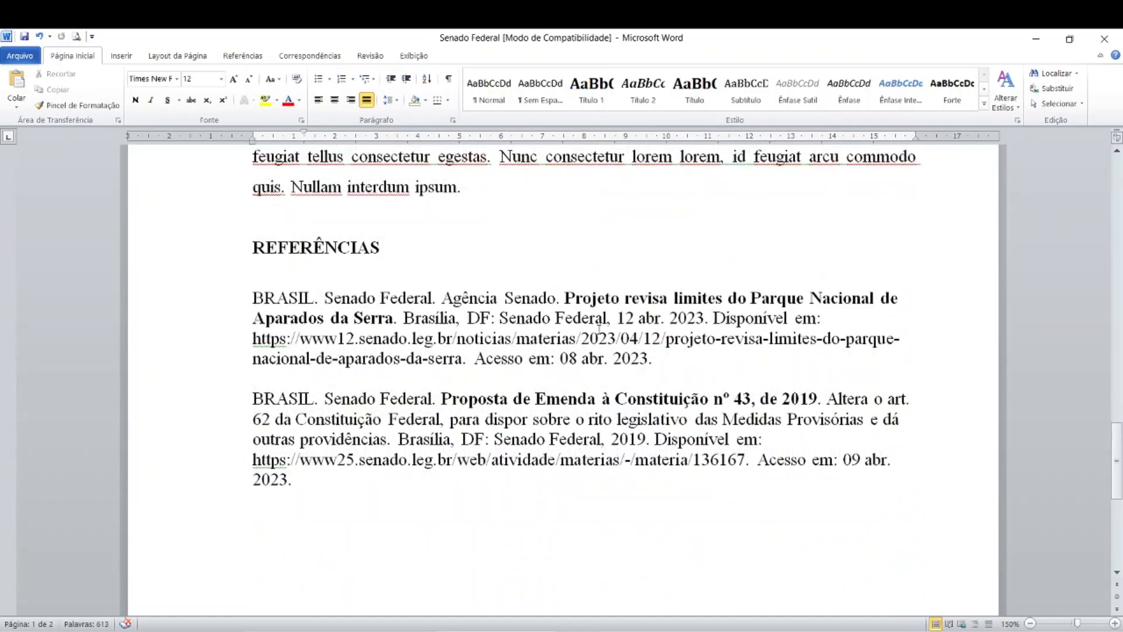
scroll(598, 329, down, 1)
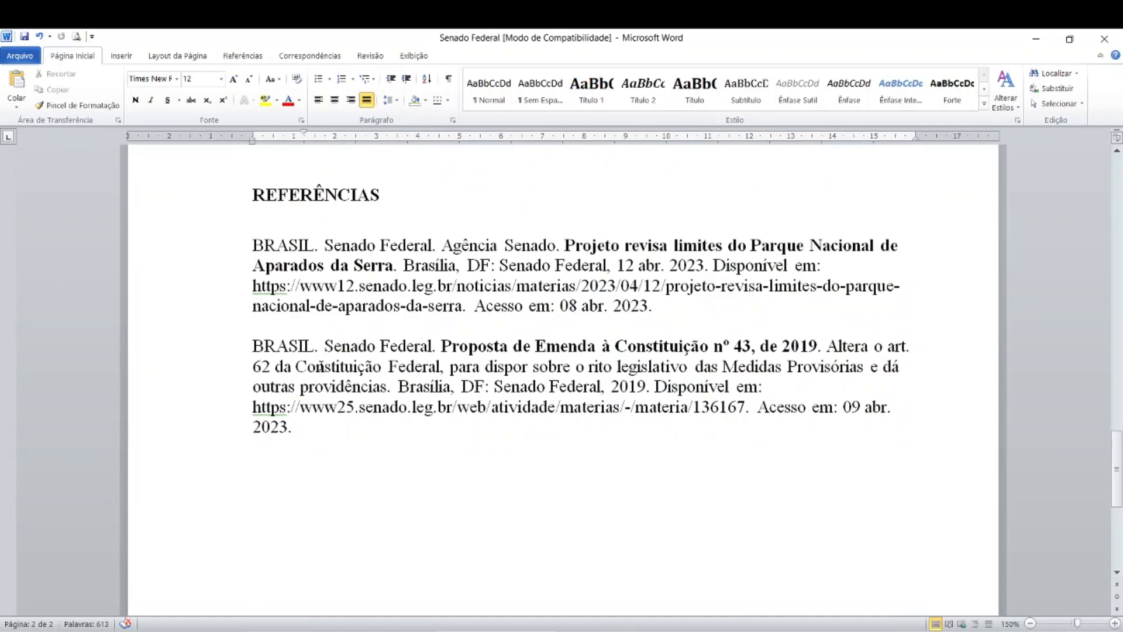
click(316, 367)
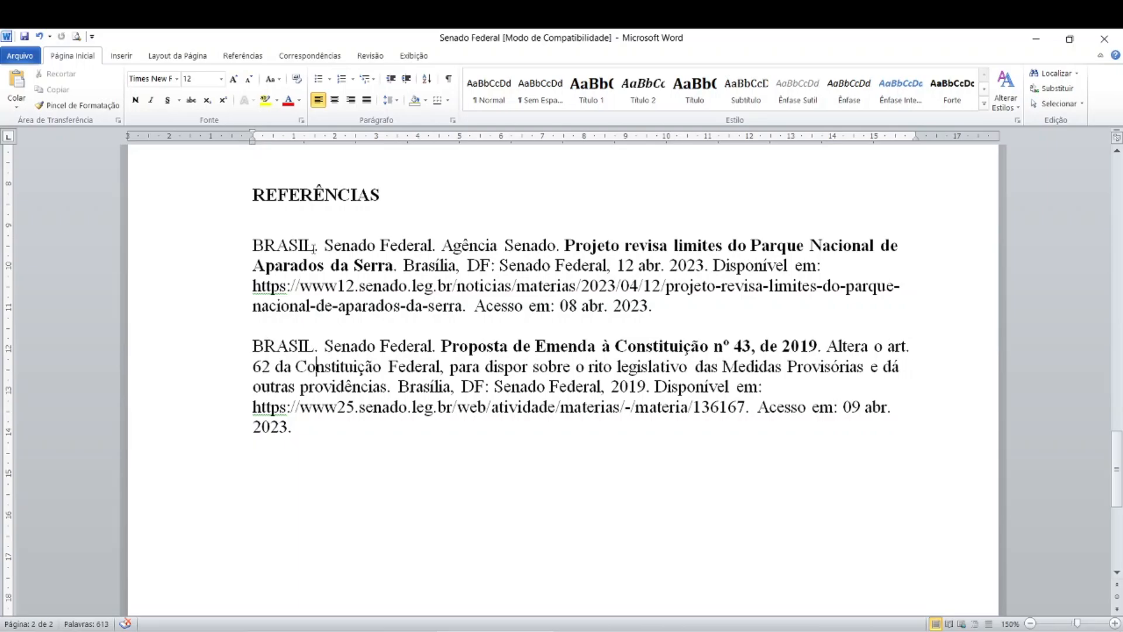
click(314, 245)
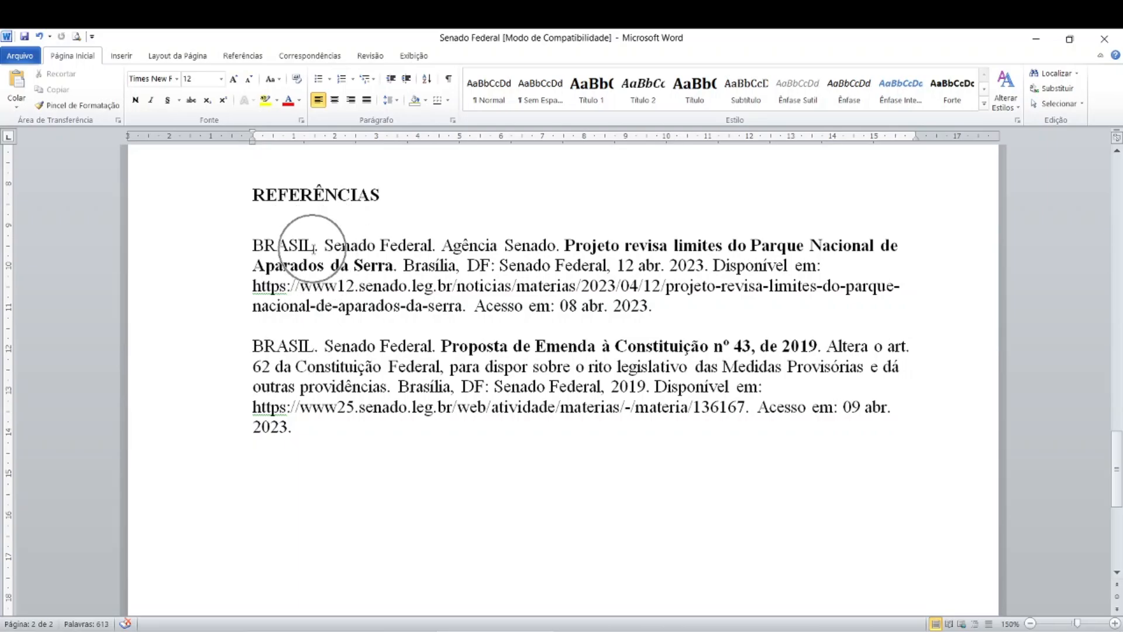
click(272, 390)
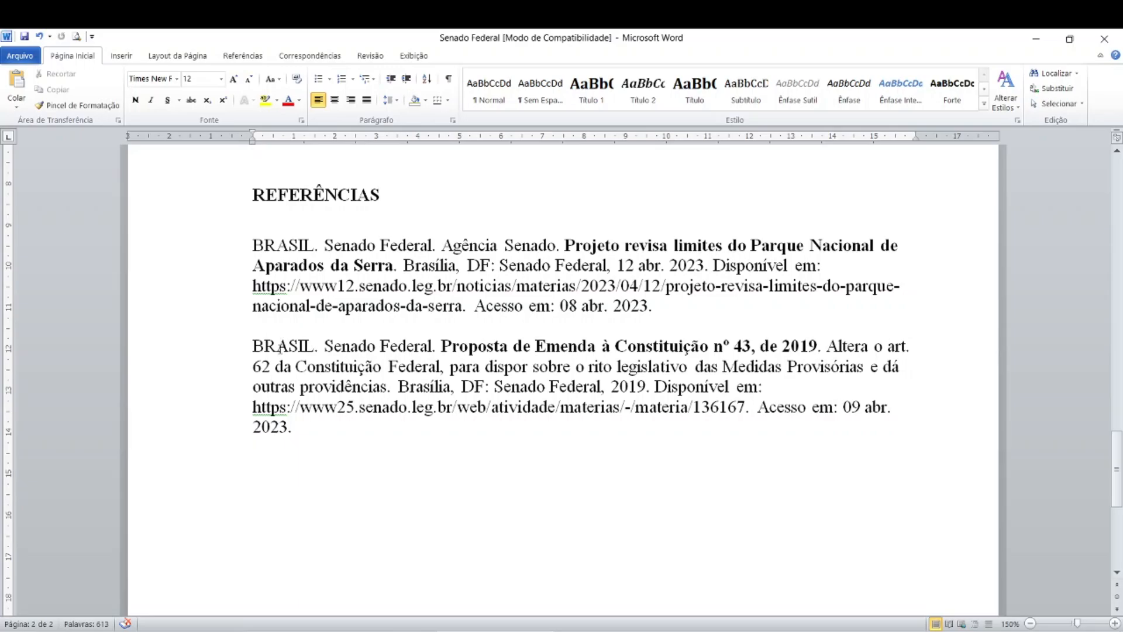
click(274, 348)
click(275, 353)
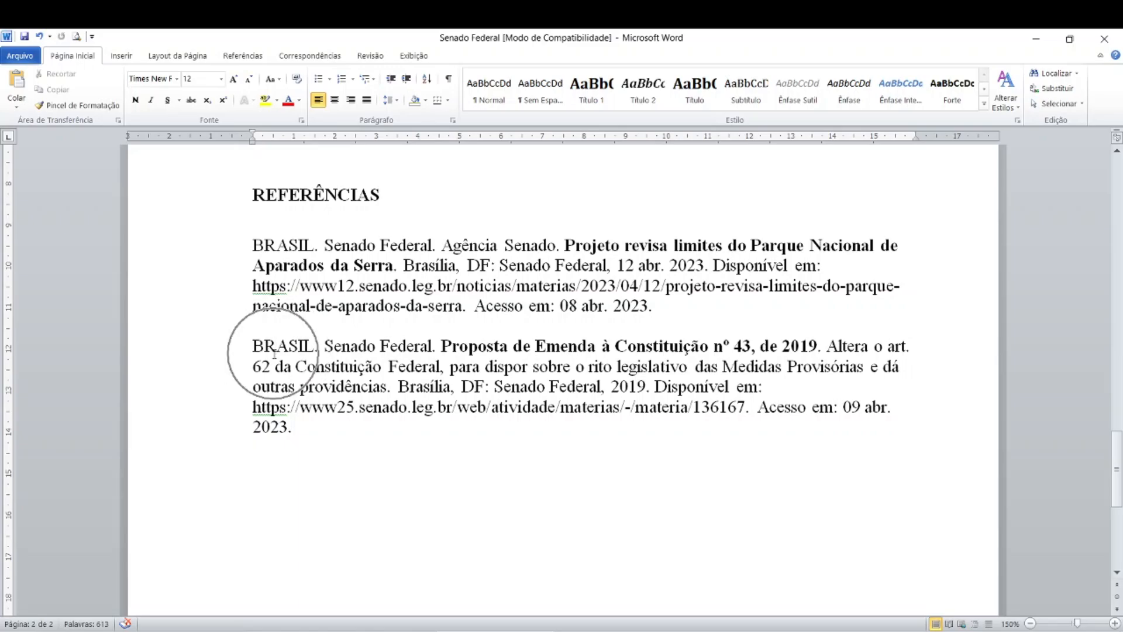
- Compare the author and bold title of the PEC 43/2019 reference in Word with the title on the Senate page in Chrome
click(368, 351)
click(368, 350)
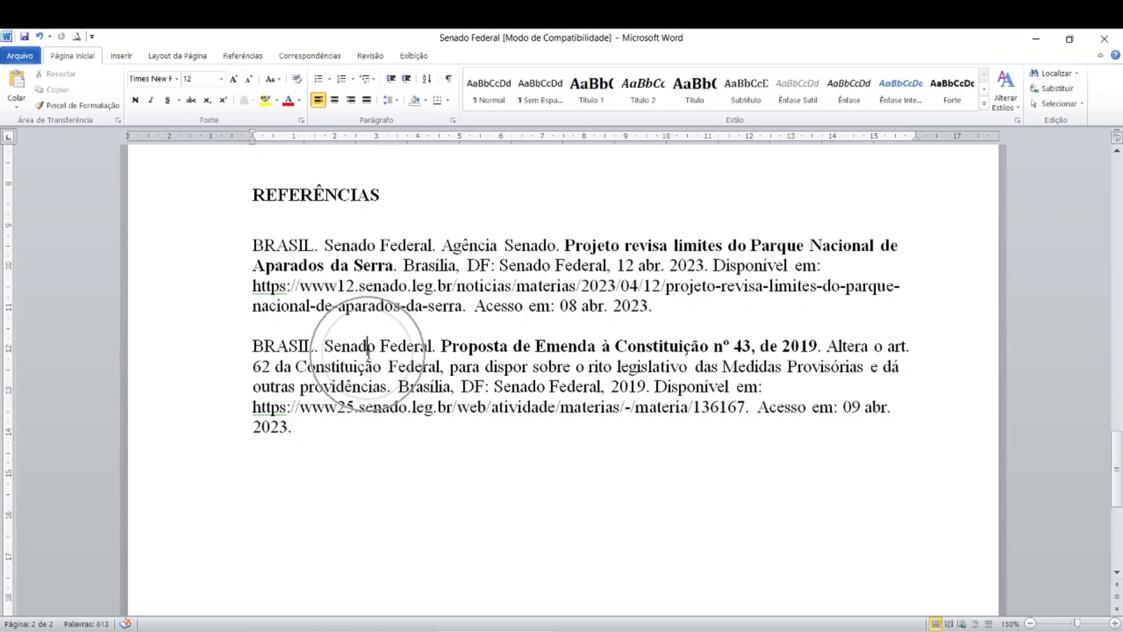
click(488, 351)
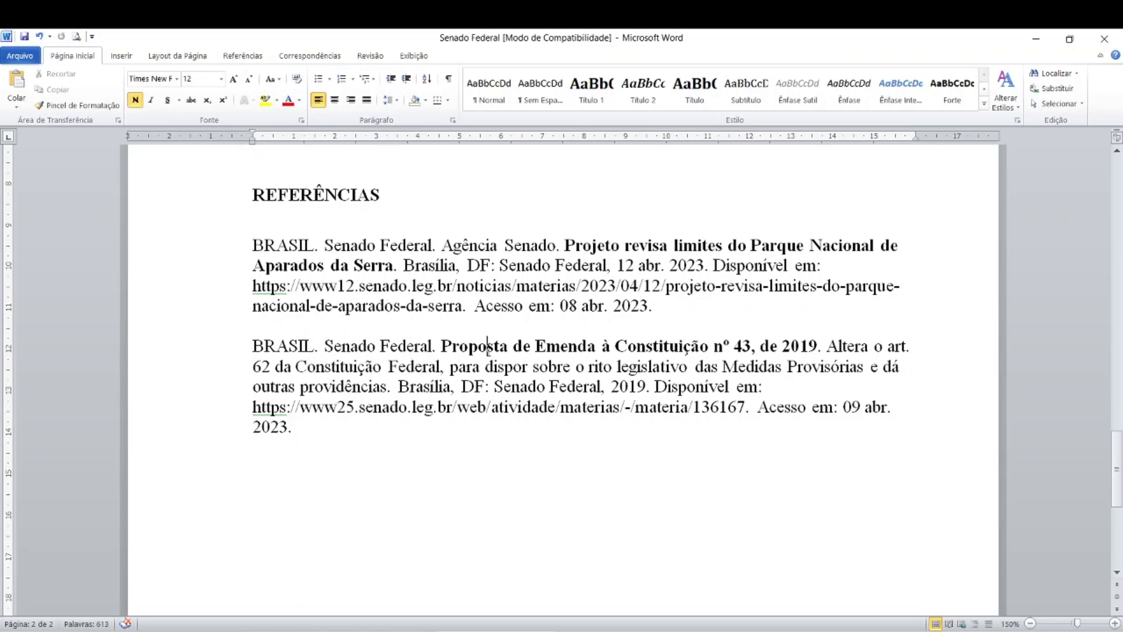
key(ctrl)
click(316, 631)
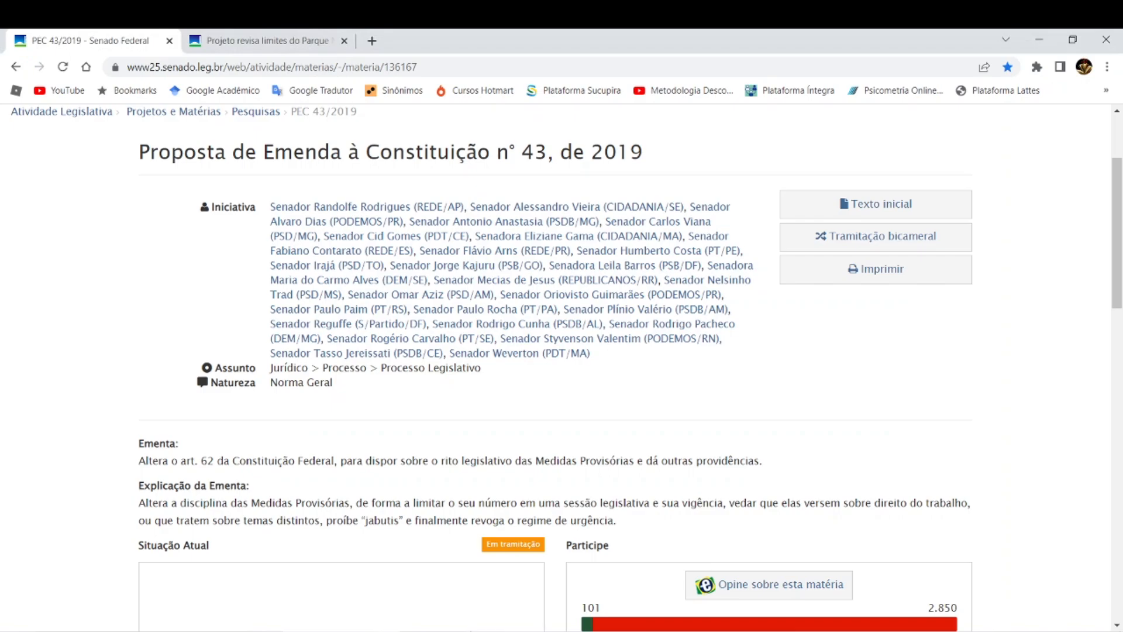
click(343, 629)
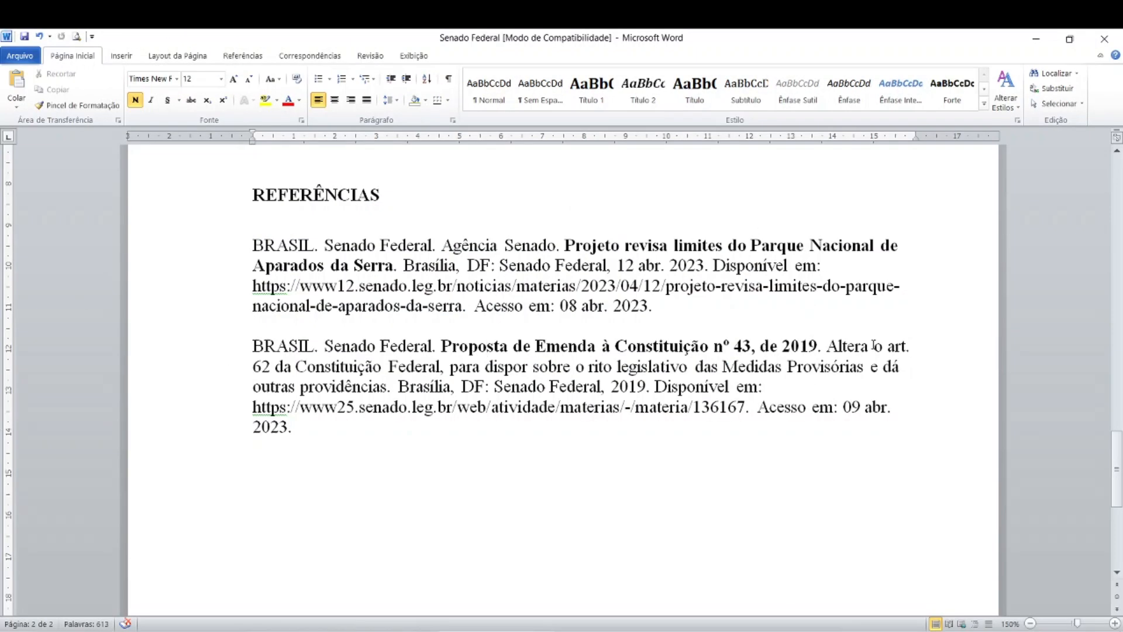
- Compare the description after the title in Word's PEC 43/2019 reference with the Ementa text on the Senate page in Chrome
key(ctrl)
key(ctrl)
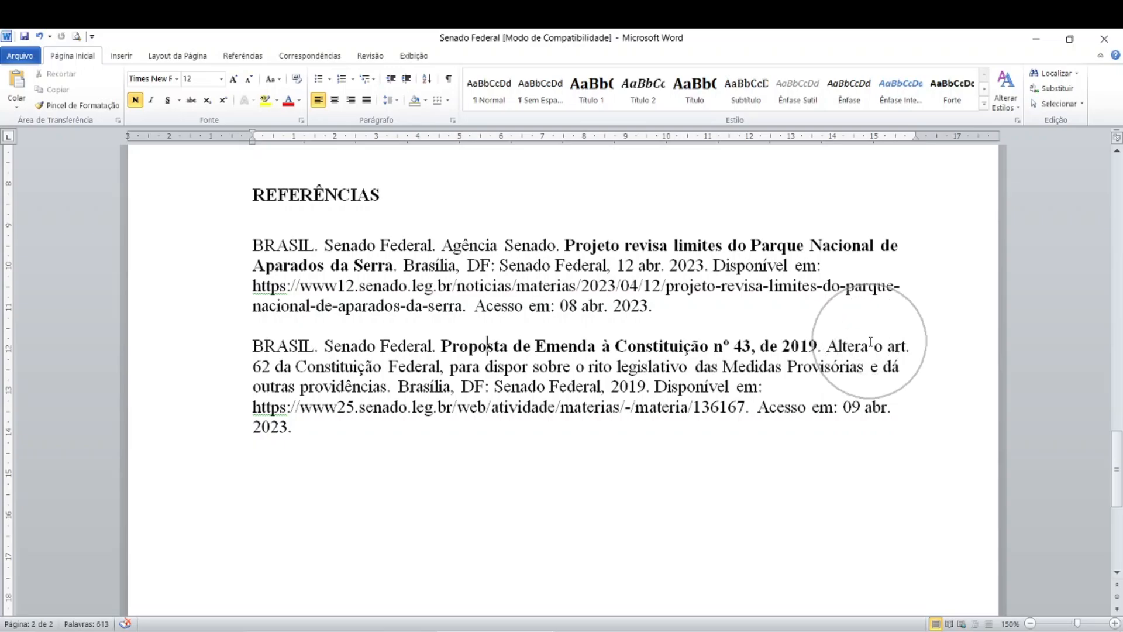
key(ctrl)
key(ctrl)
key(ctrl)
key(ctrl)
key(ctrl)
ctrl+click(623, 406)
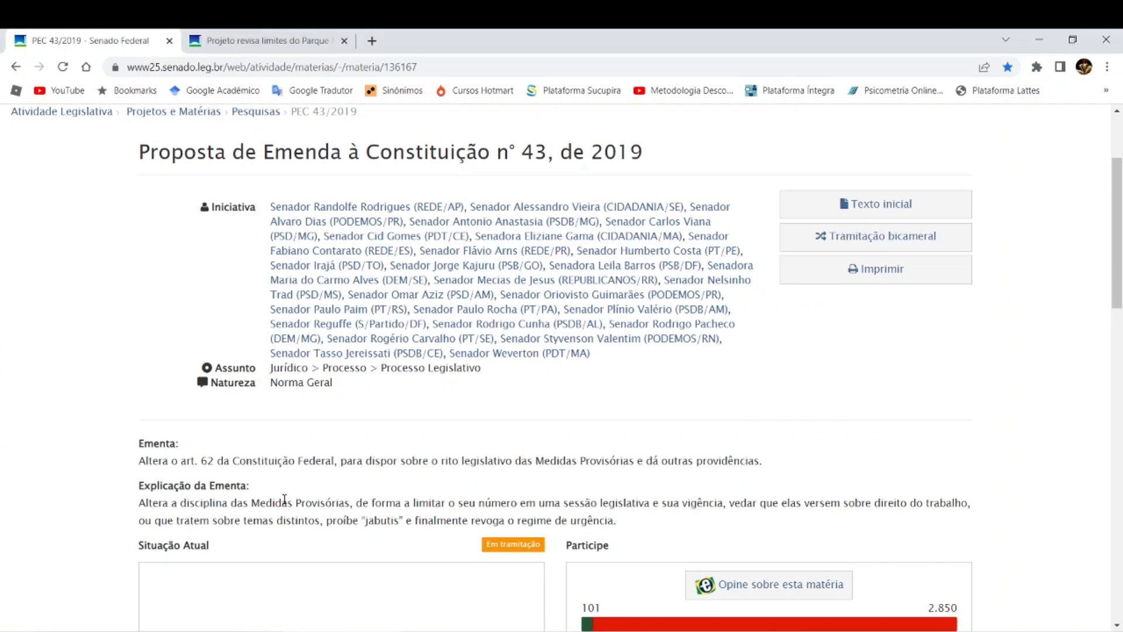
scroll(284, 499, down, 1)
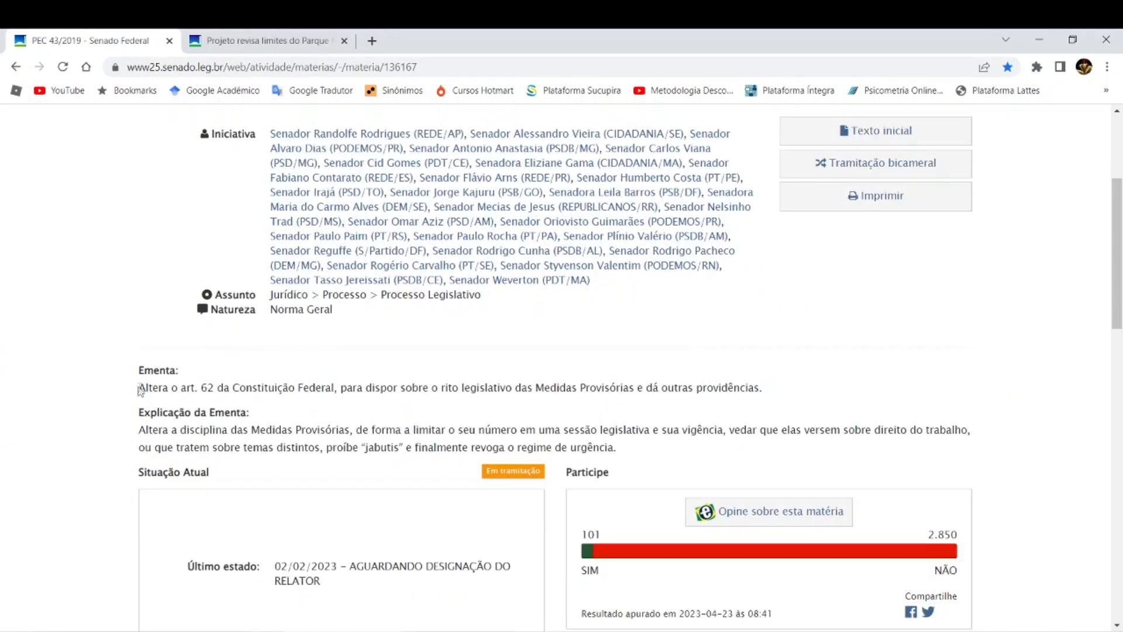
drag(139, 387, 772, 397)
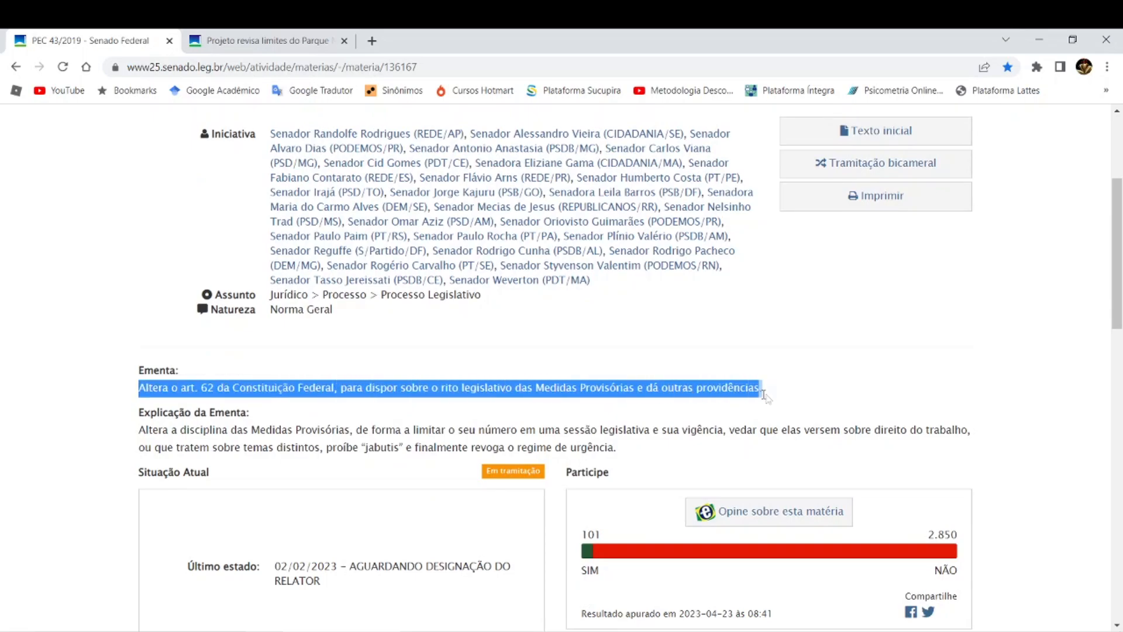
click(526, 386)
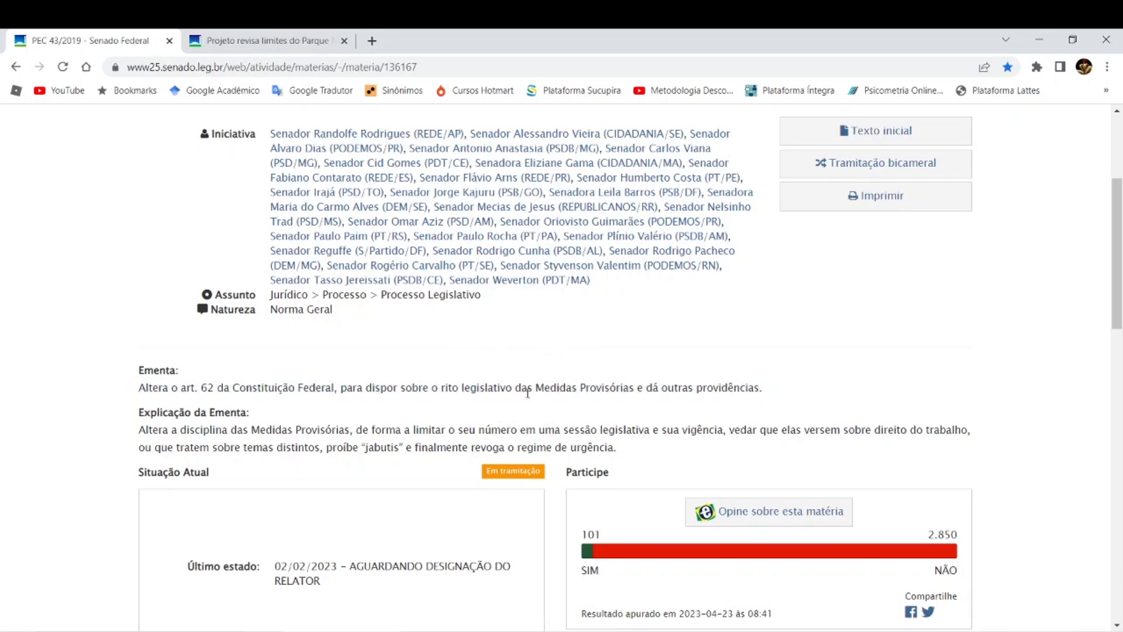
click(527, 392)
- In Word, try replacing "das Medidas Provisórias e dá outras providências." with "[...]." in the PEC 43/2019 reference, and undo the replacement
key(alt+Tab)
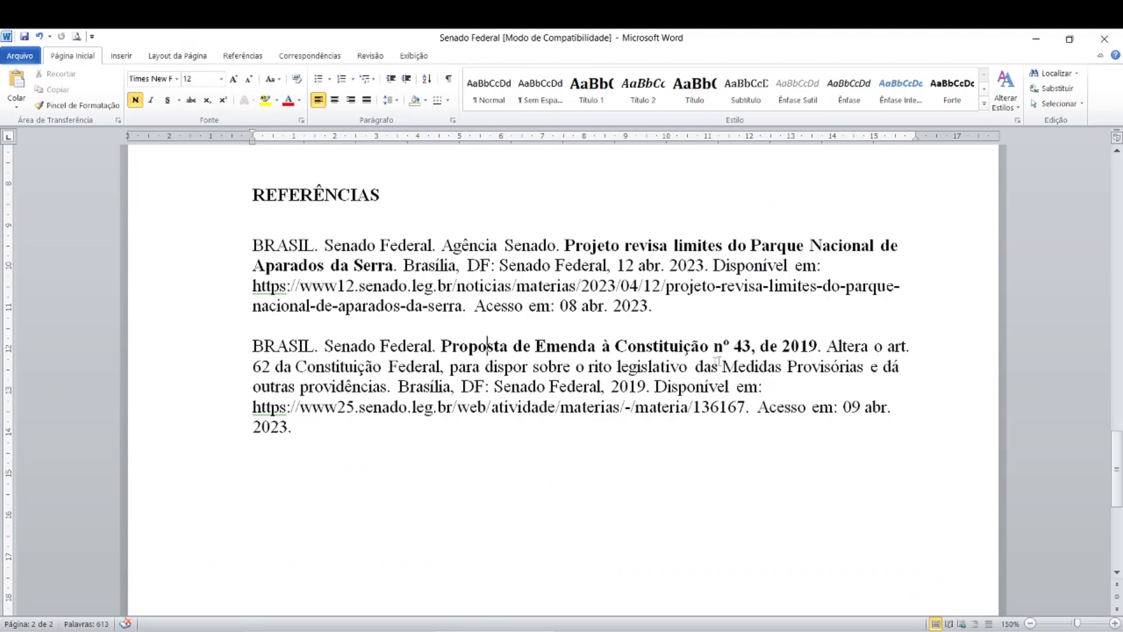
drag(695, 367, 390, 388)
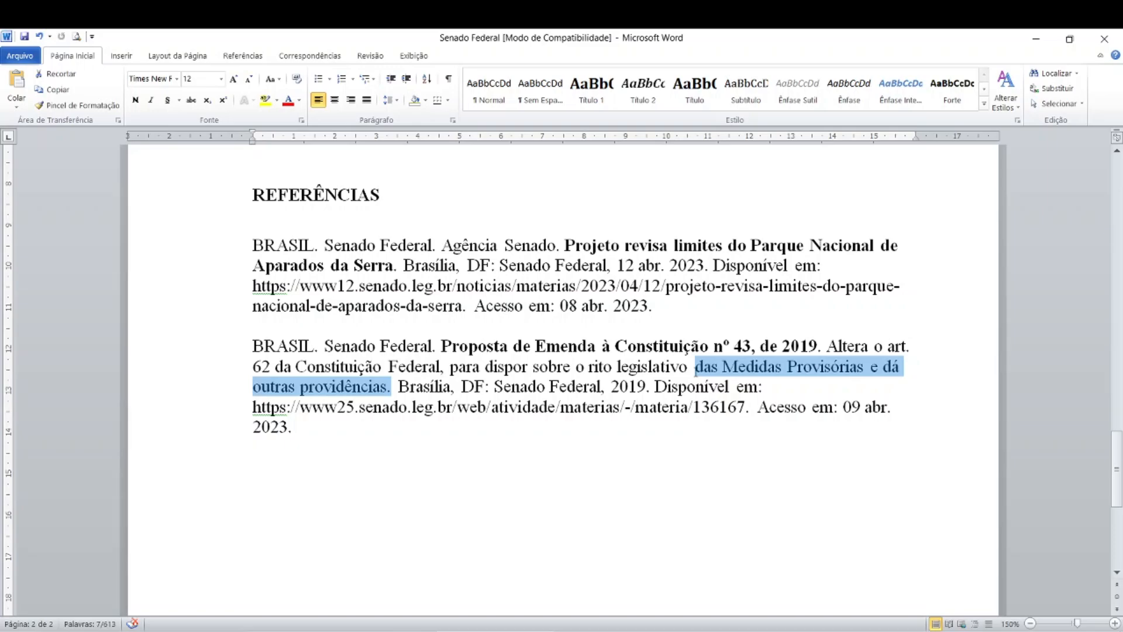
key(Delete)
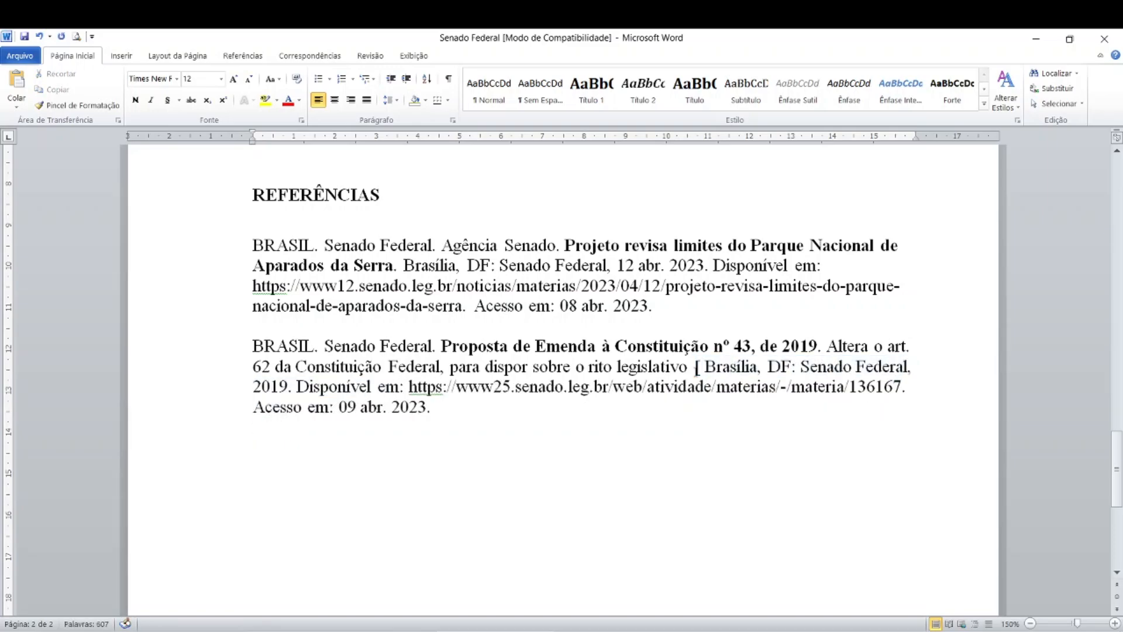
text([...])
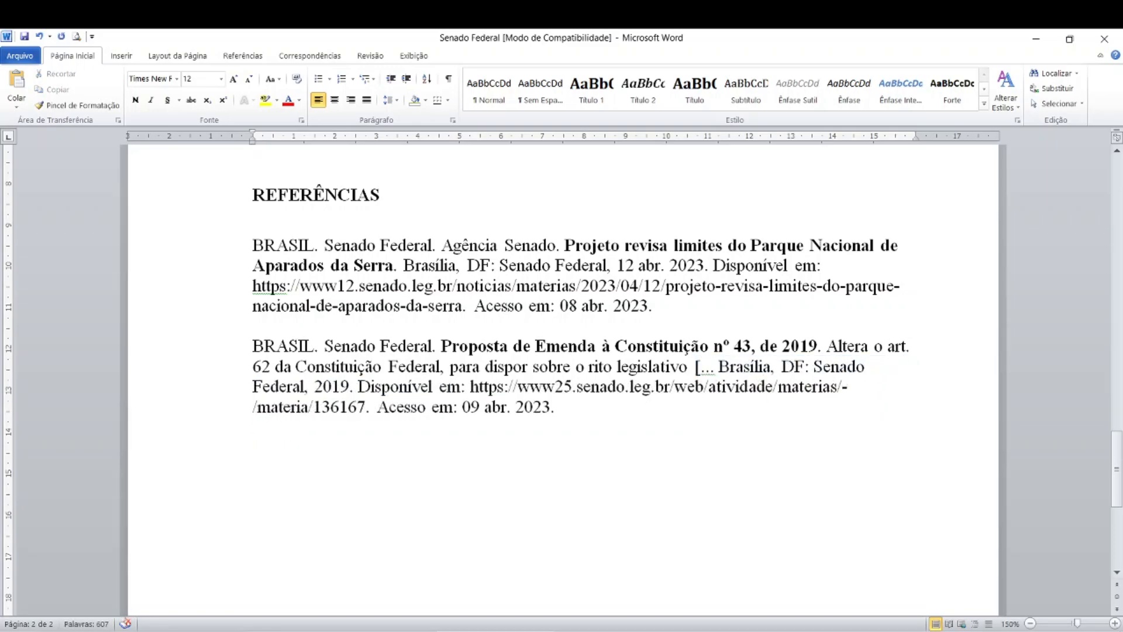
text(.)
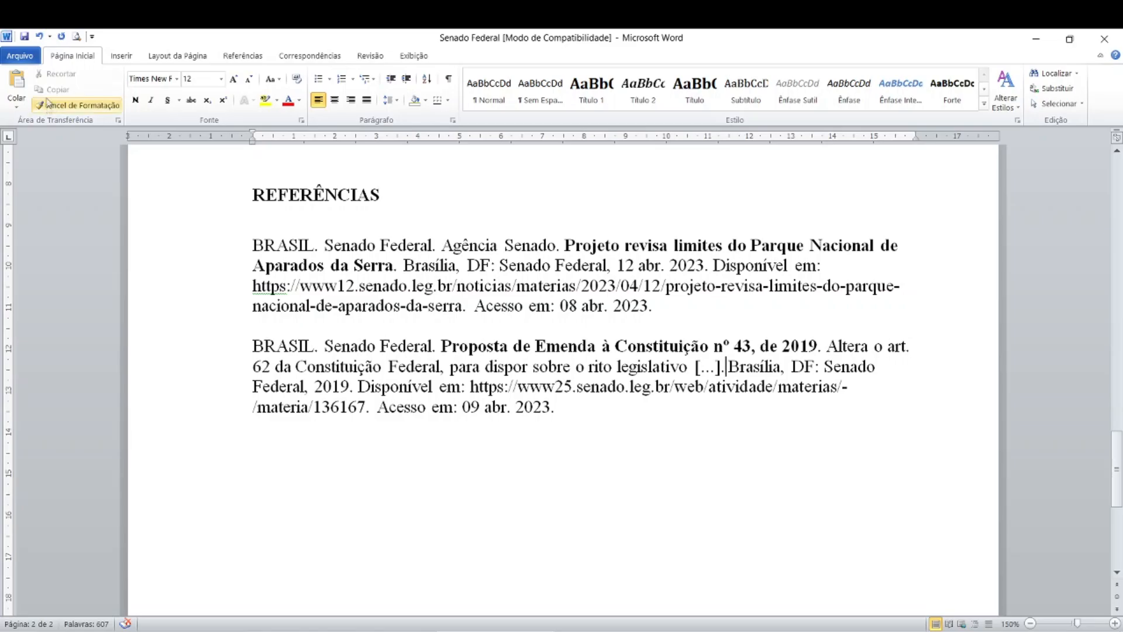
click(41, 37)
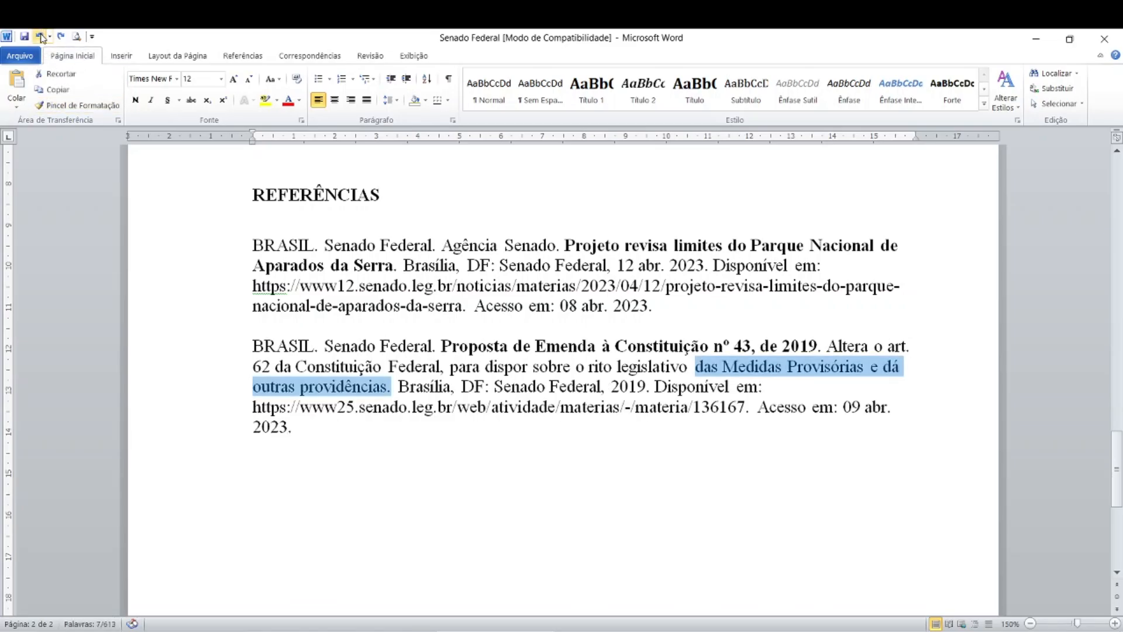
- Examine the place, publisher and year elements of the PEC 43/2019 reference
click(424, 386)
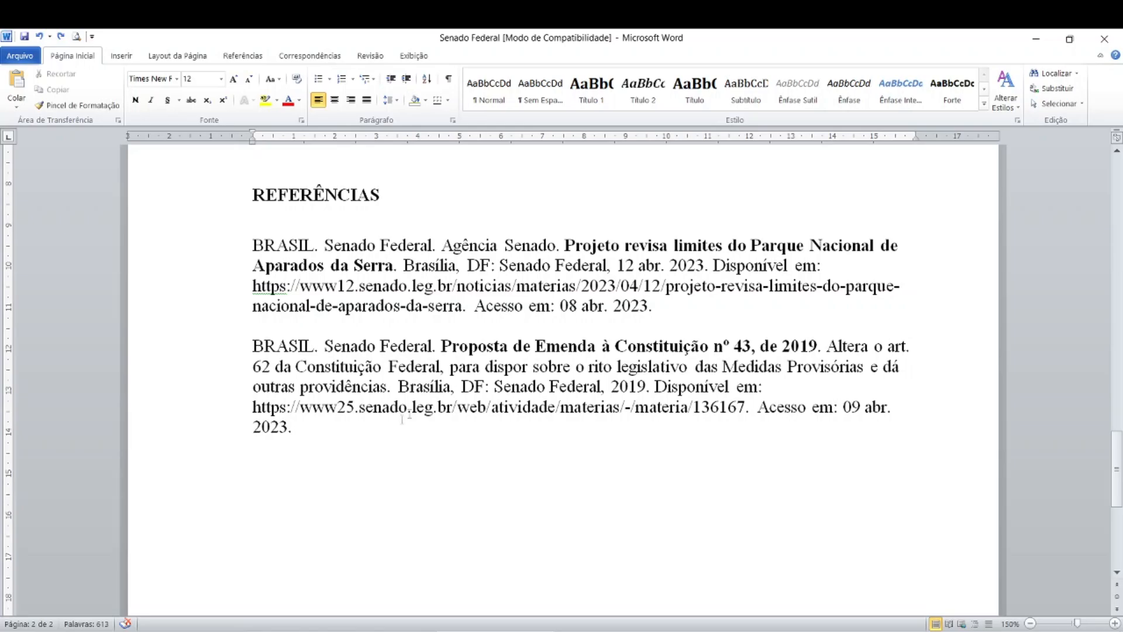
click(426, 389)
click(527, 389)
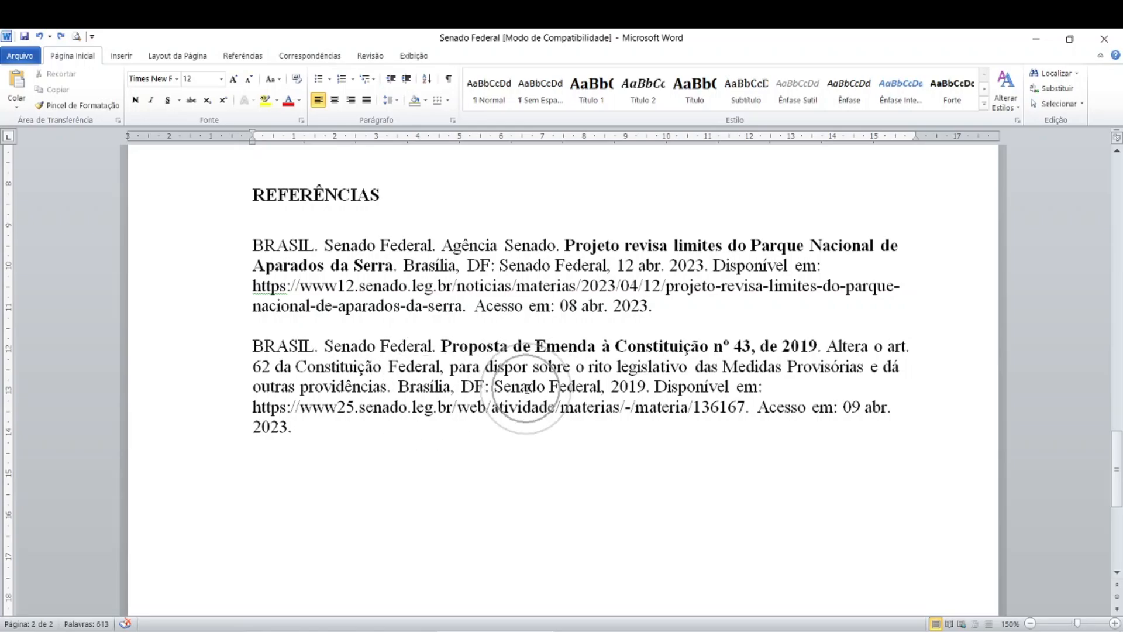
click(526, 388)
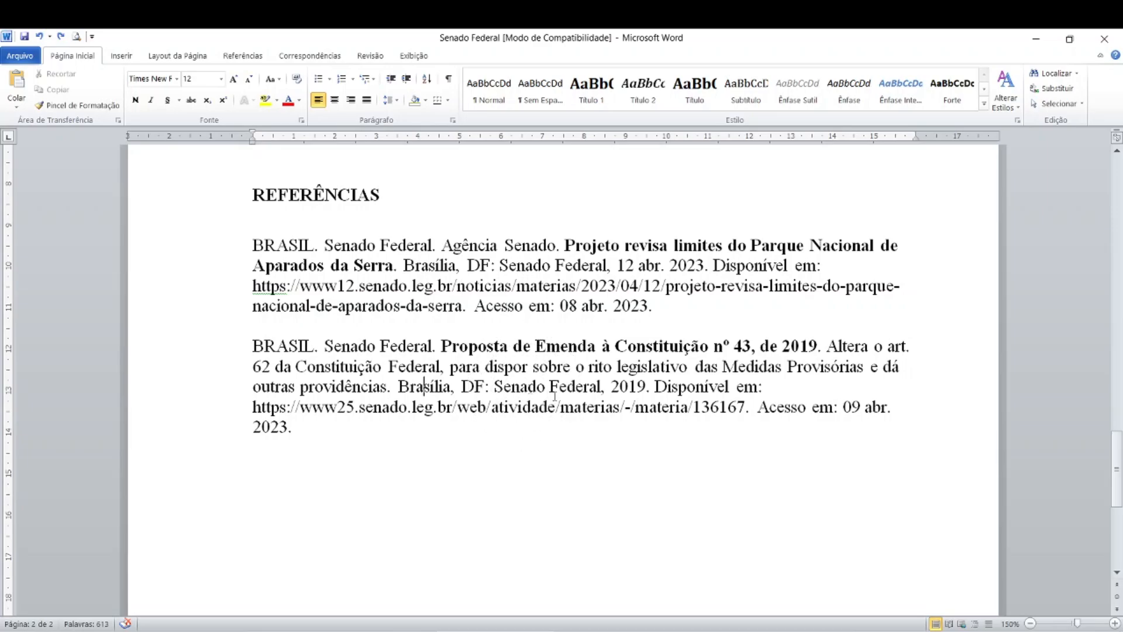
click(641, 388)
- Check the PEC 43/2019 page's web address in Chrome against the "Disponível em" link of the reference in Word
click(337, 630)
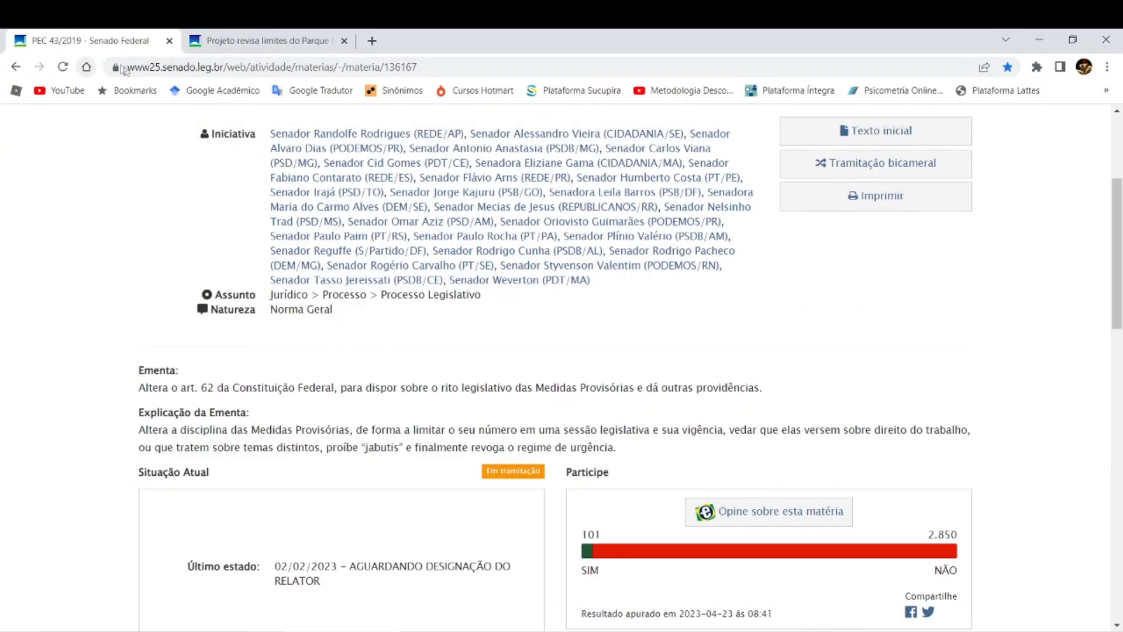
click(419, 65)
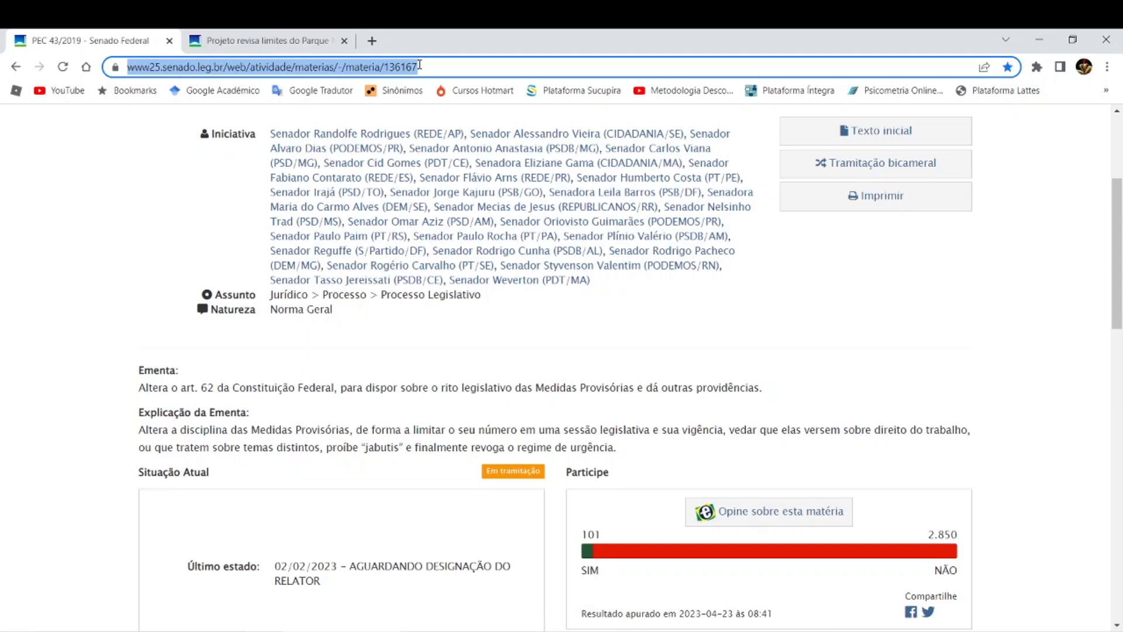
key(alt+Tab)
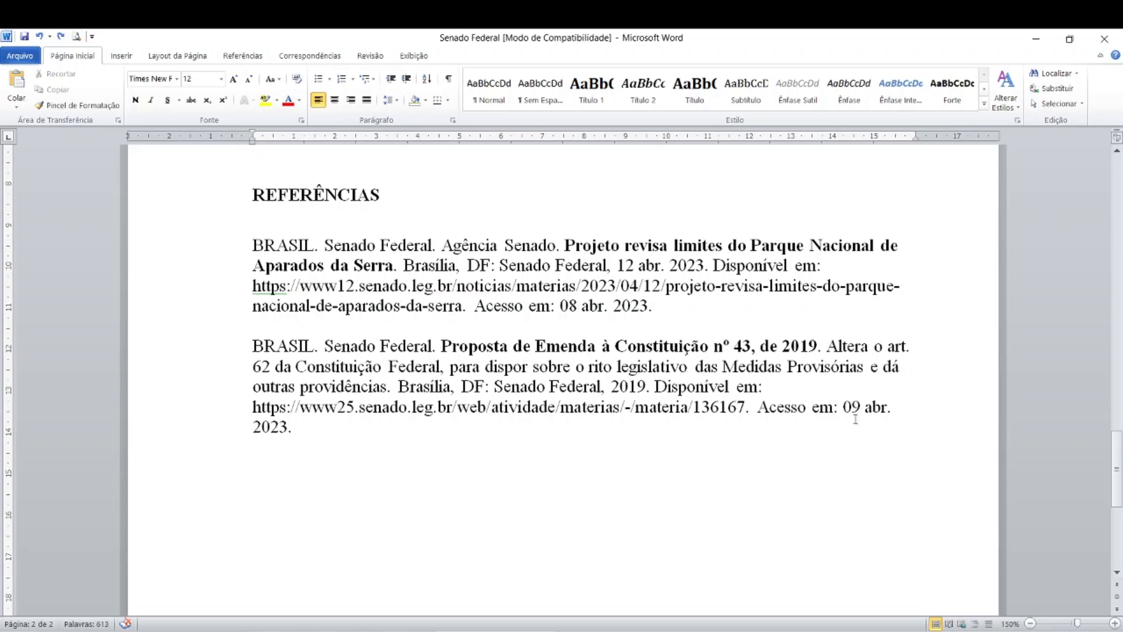
- Examine the day, abbreviated month and year in the access date of the PEC 43/2019 reference
click(881, 414)
click(283, 422)
drag(864, 406, 888, 406)
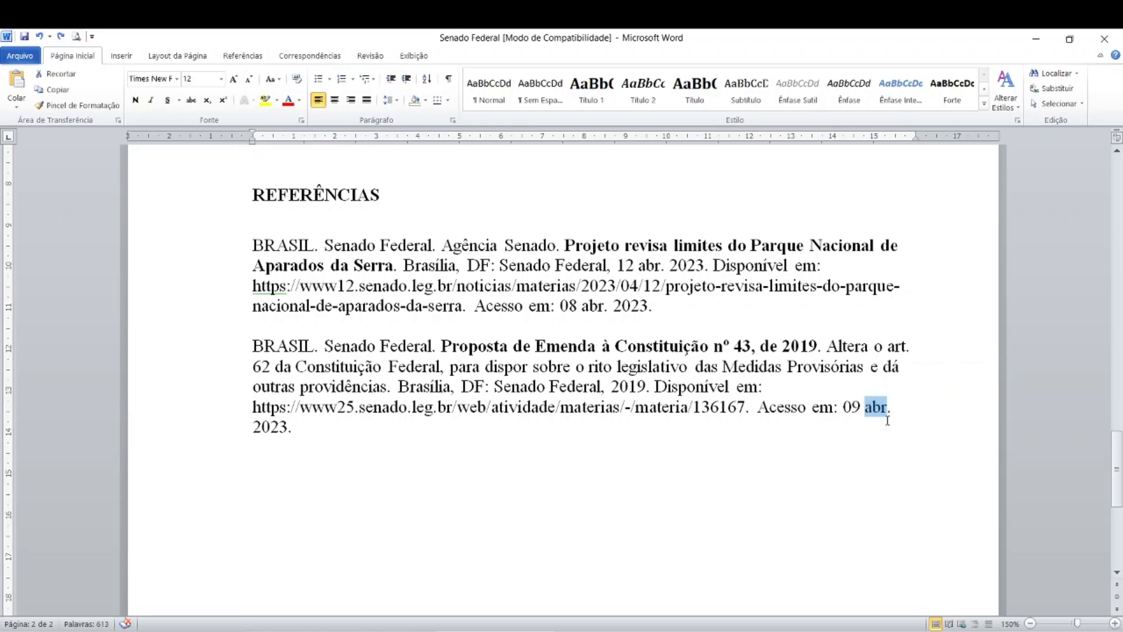
key(ctrl)
key(ctrl)
click(871, 457)
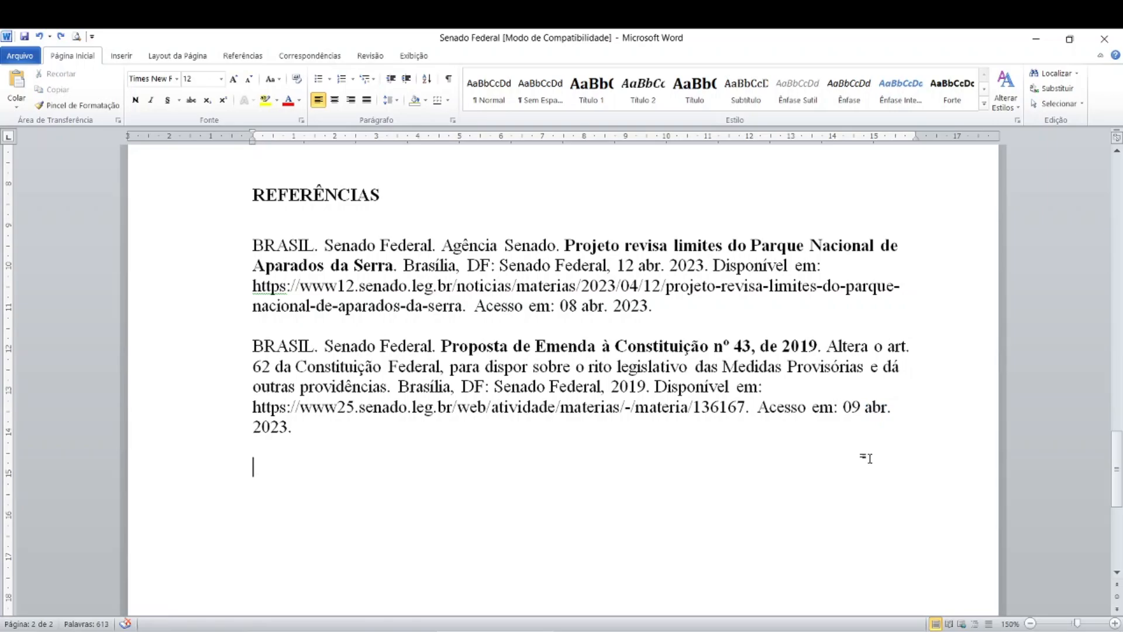
key(ctrl)
scroll(642, 477, up, 2)
scroll(641, 477, down, 1)
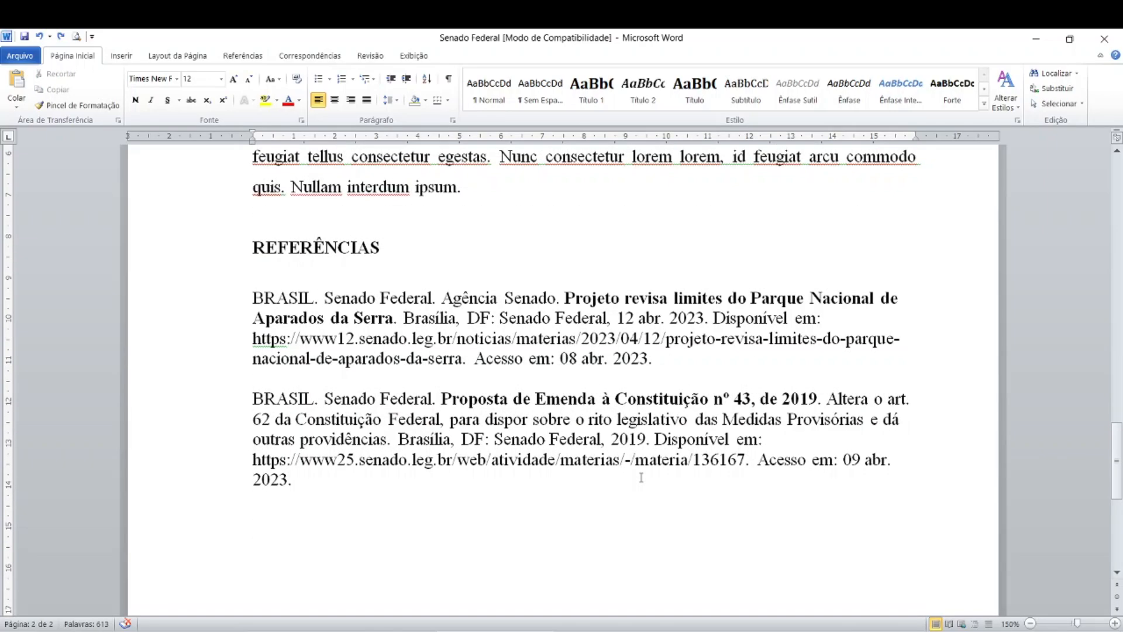
key(ctrl)
- Switch to Chrome and view the byline of the Senado Notícias article about Parque Nacional de Aparados da Serra
click(316, 631)
click(286, 46)
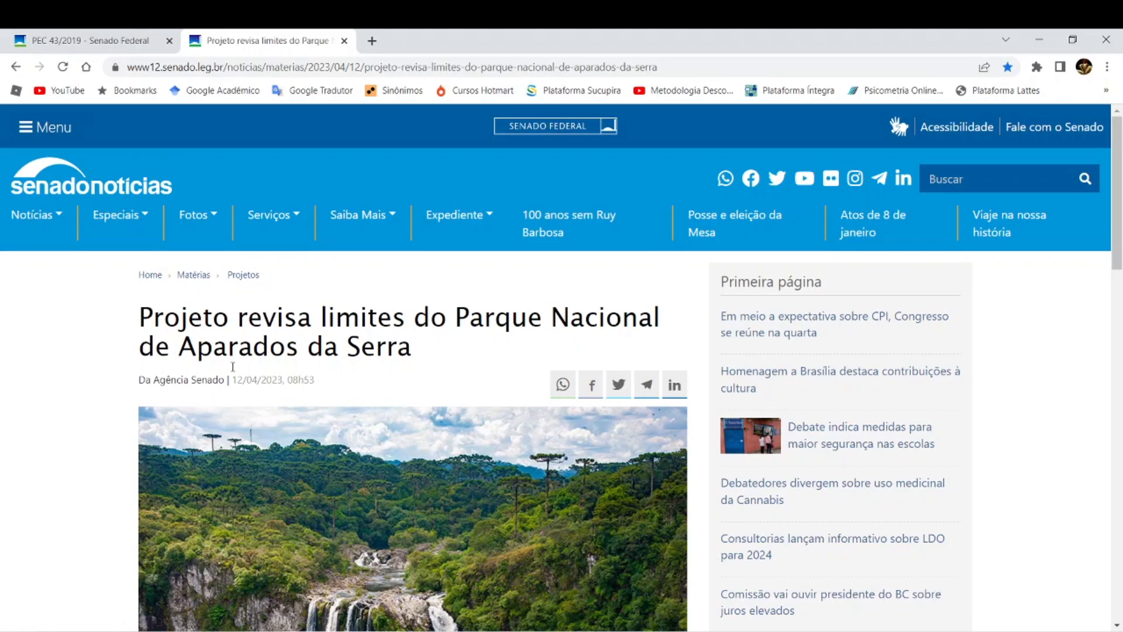
click(180, 391)
- Switch to Word and find the red paragraph about PL 698/2023 that cites the news article
key(alt+Tab)
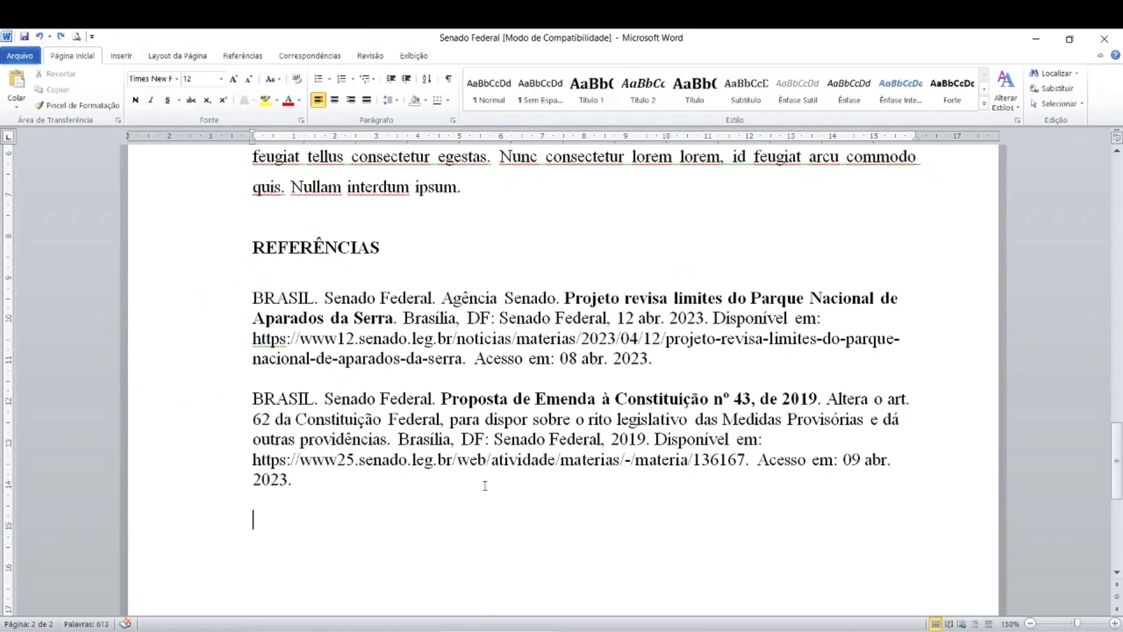
scroll(485, 485, up, 5)
scroll(484, 485, up, 8)
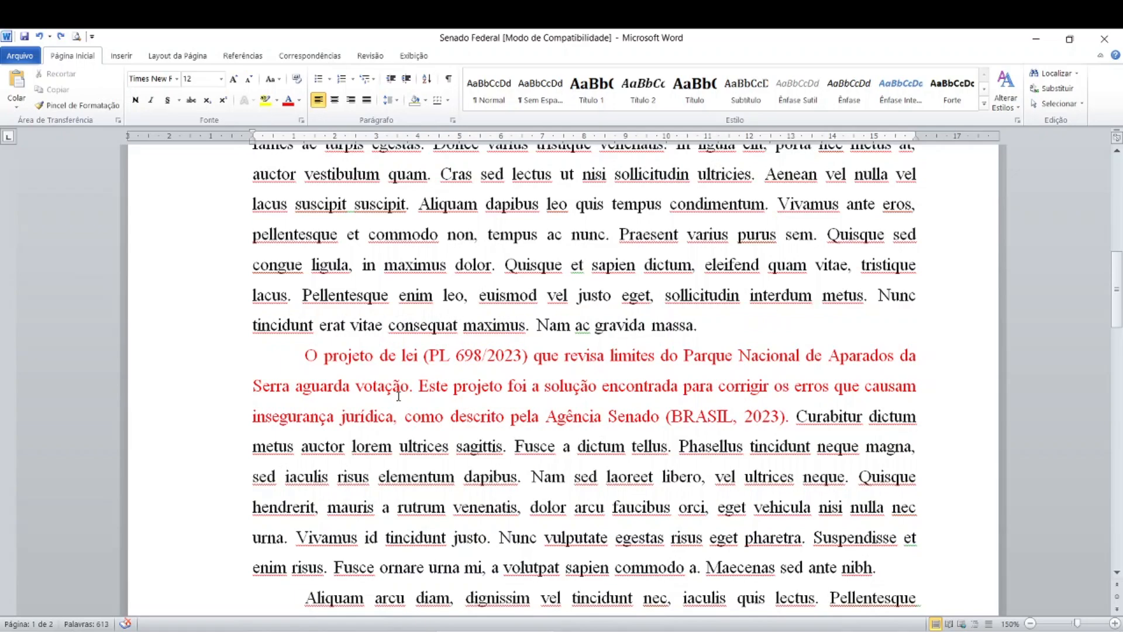
- Read the article's text about PL 698/2023 in Chrome and compare it with the red paragraph in Word
key(alt+Tab)
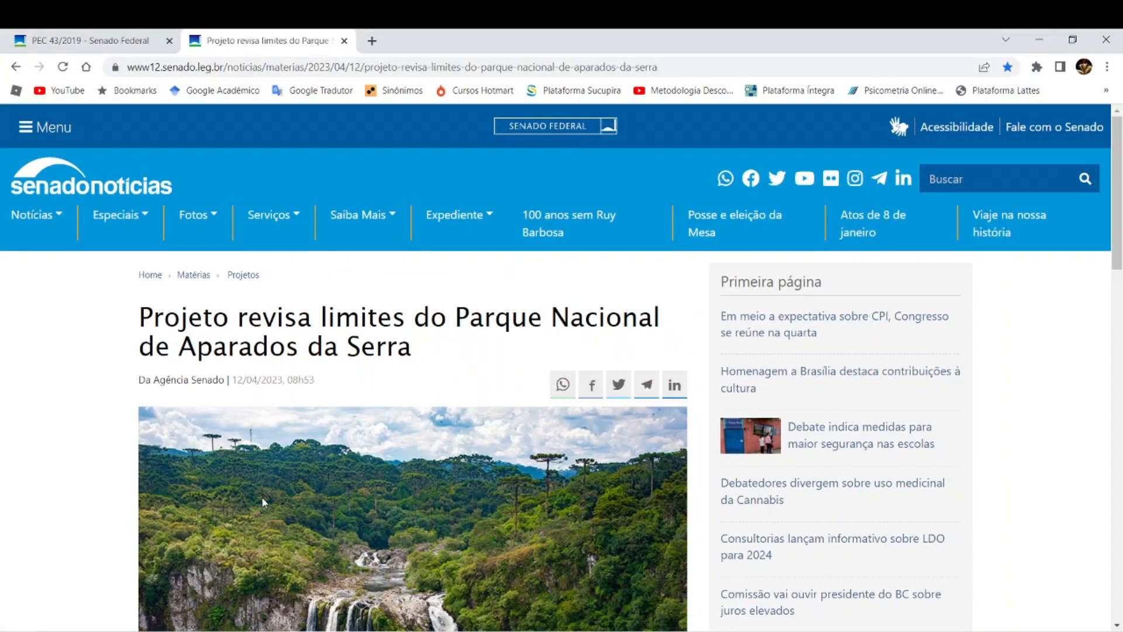
scroll(262, 496, down, 3)
scroll(261, 496, down, 6)
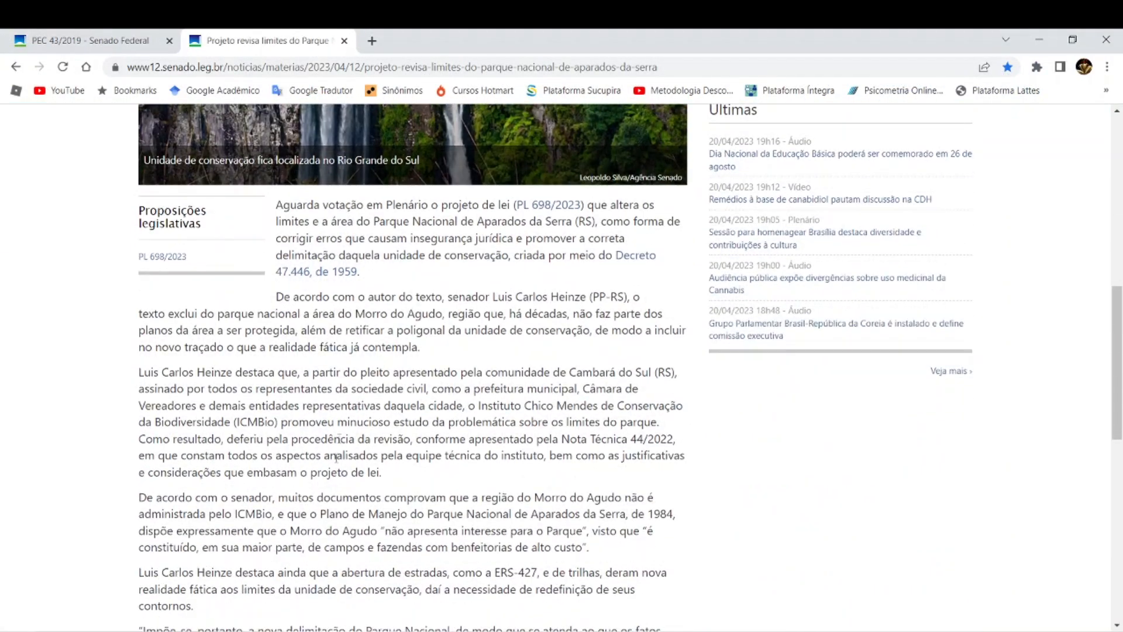
scroll(321, 494, down, 3)
scroll(321, 494, up, 4)
scroll(321, 494, up, 1)
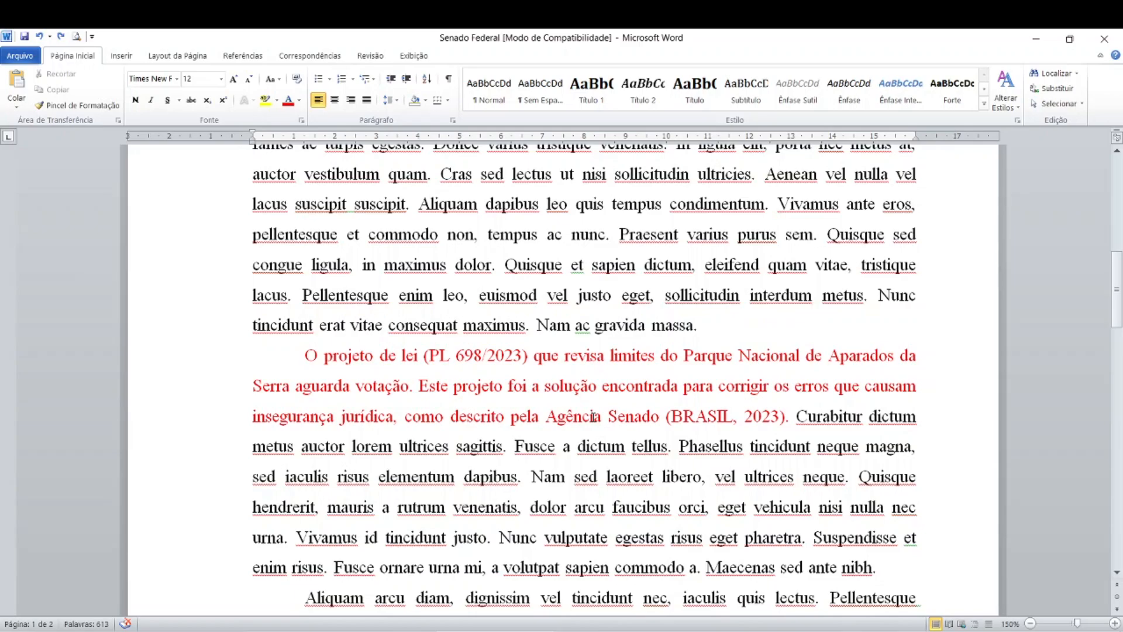
- Compare the article's author byline in Chrome with the "Agência Senado (BRASIL, 2023)" citation in Word's red paragraph
key(alt+Tab)
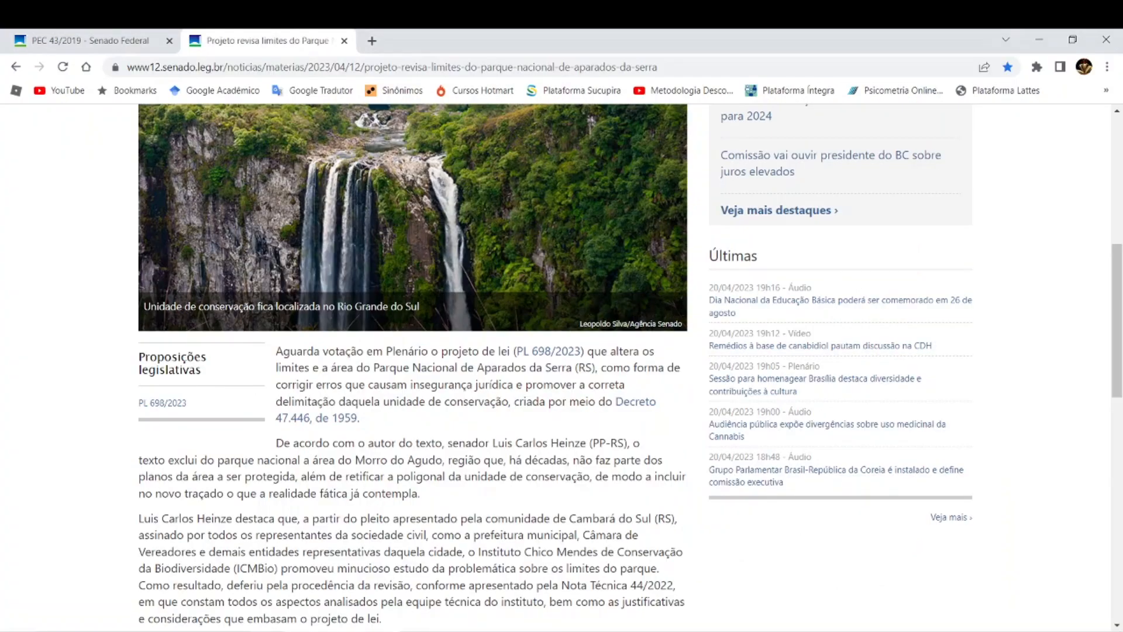
scroll(254, 382, up, 7)
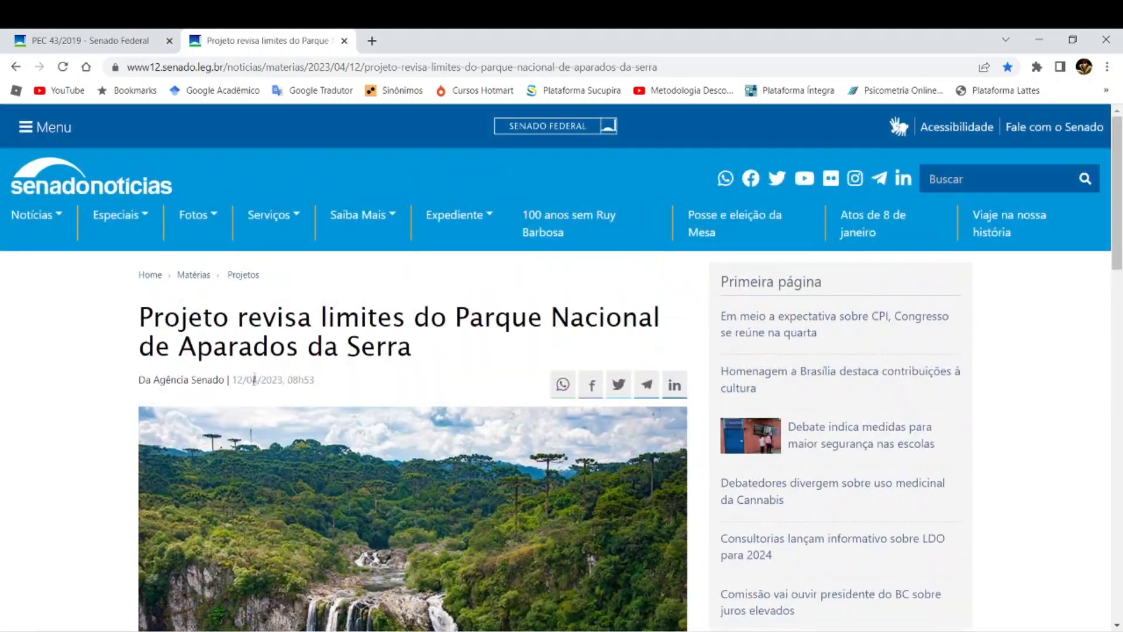
click(179, 385)
key(alt+Tab)
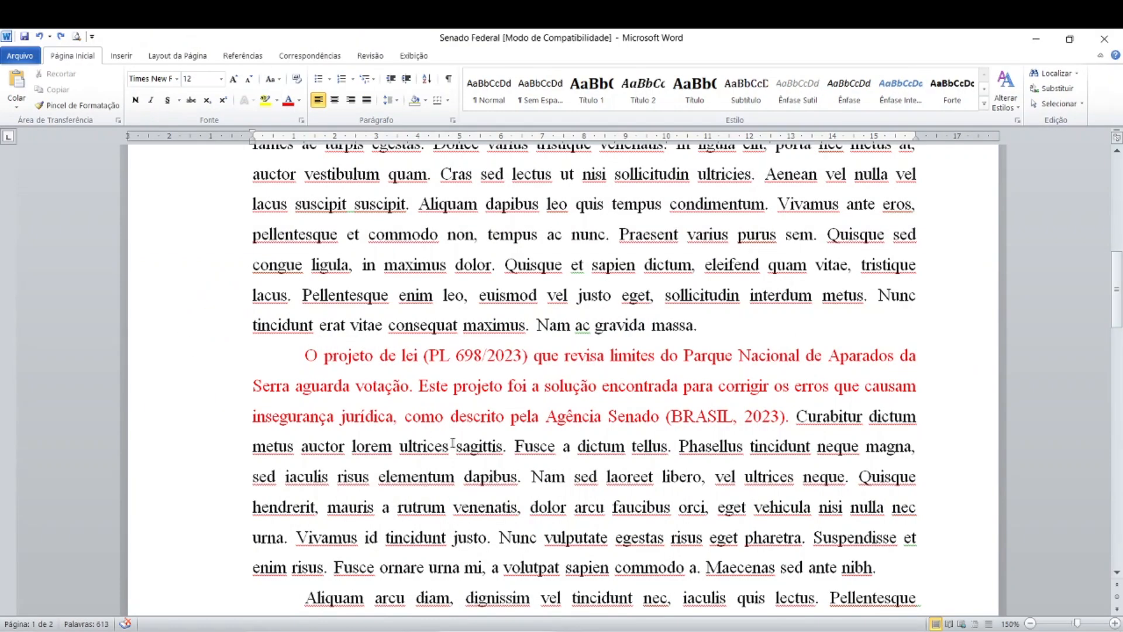
key(ctrl)
key(ctrl)
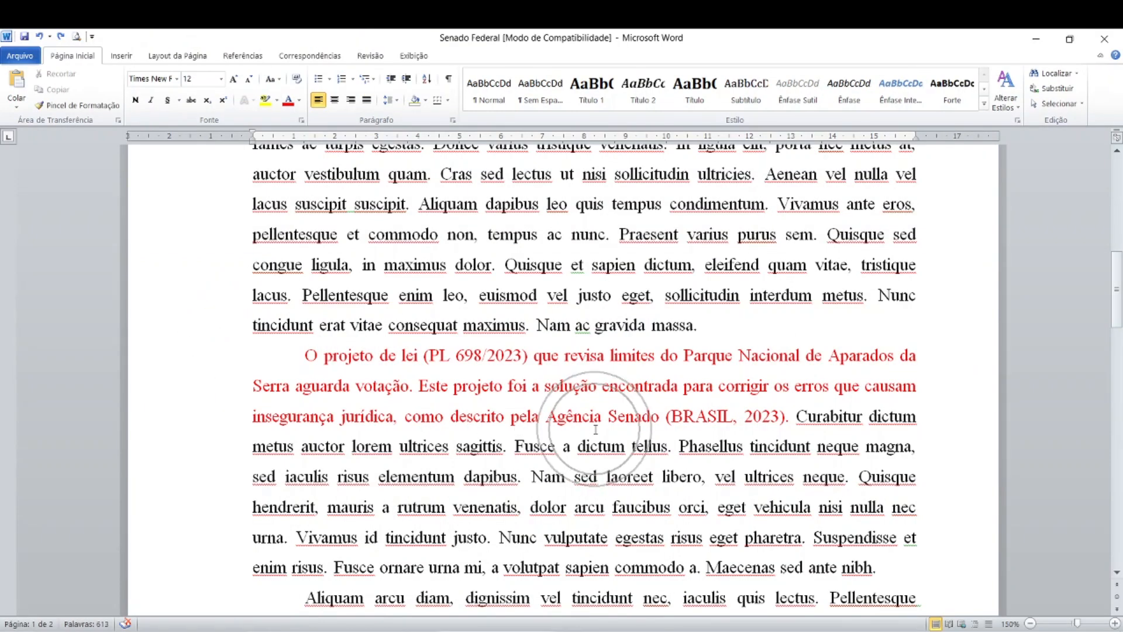
click(721, 416)
key(ctrl)
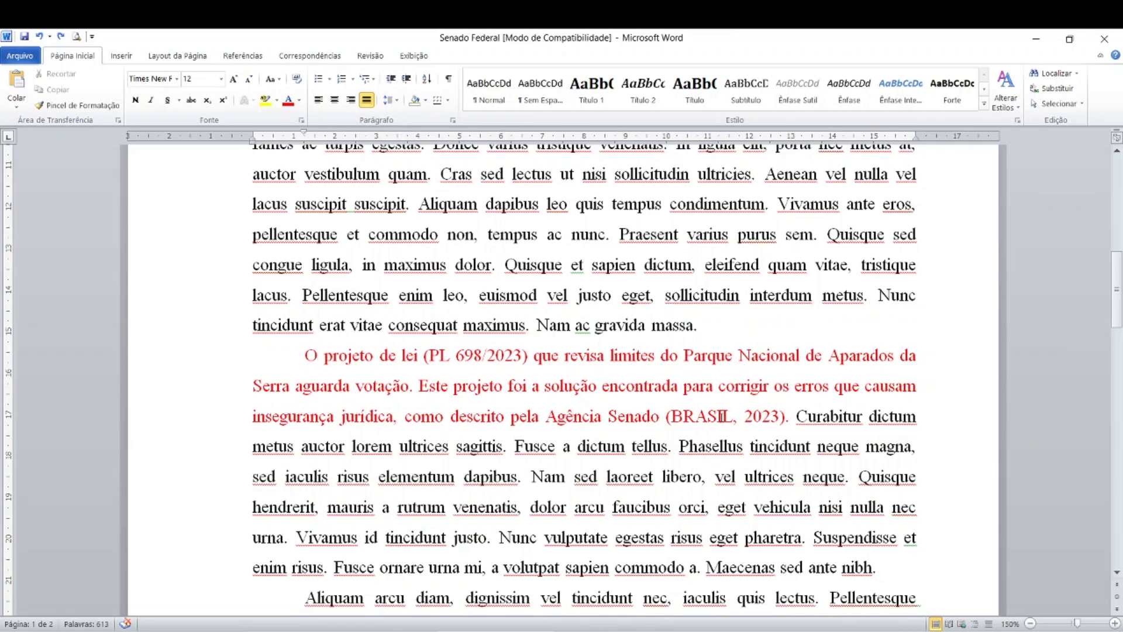
- Check the news article's publication date in Chrome and find the article's entry under REFERÊNCIAS in Word
click(310, 631)
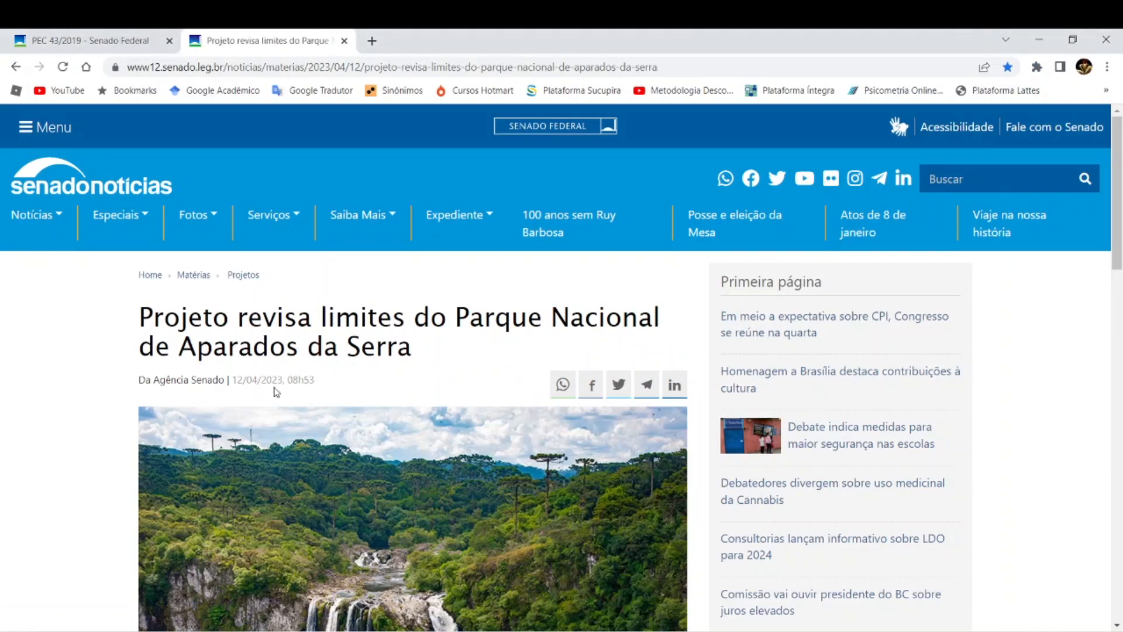
click(439, 630)
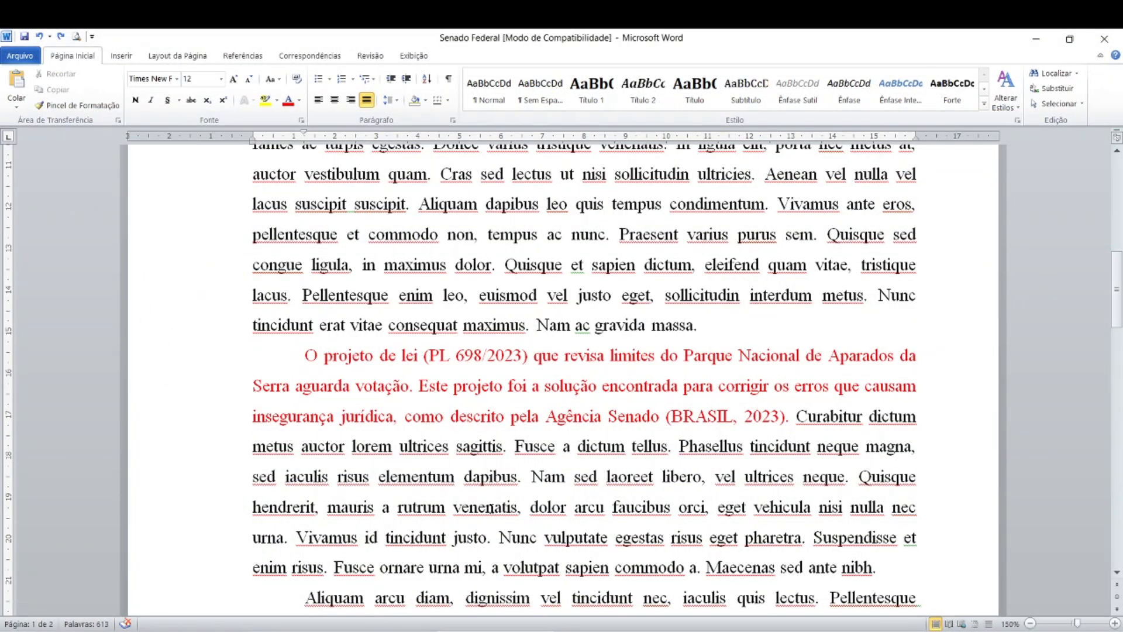
scroll(492, 507, down, 4)
scroll(477, 507, down, 8)
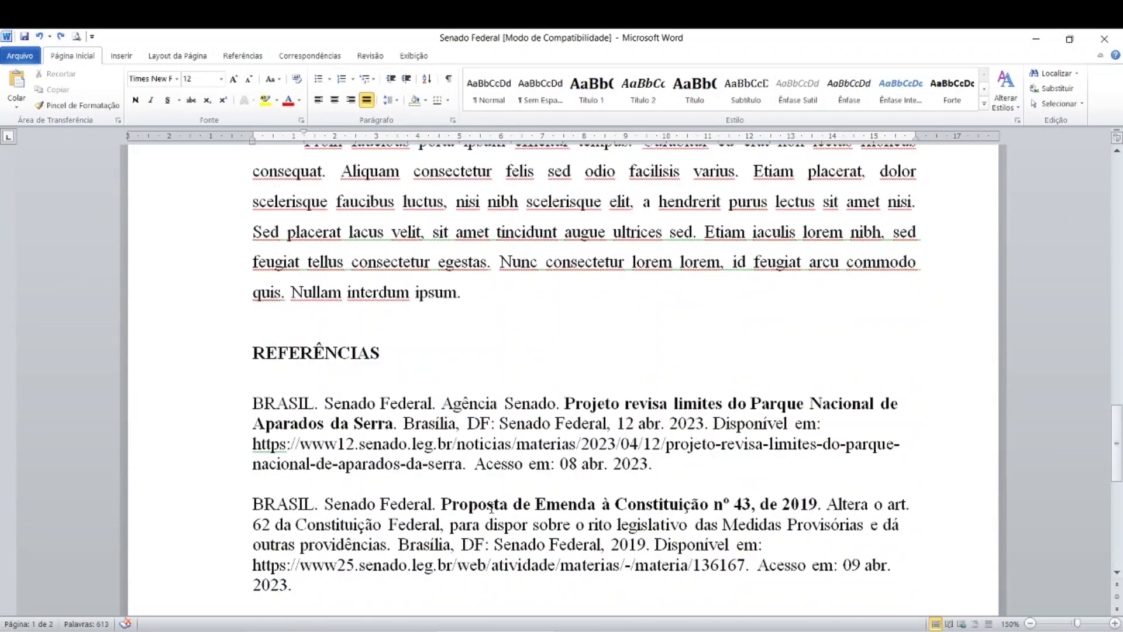
scroll(491, 507, up, 2)
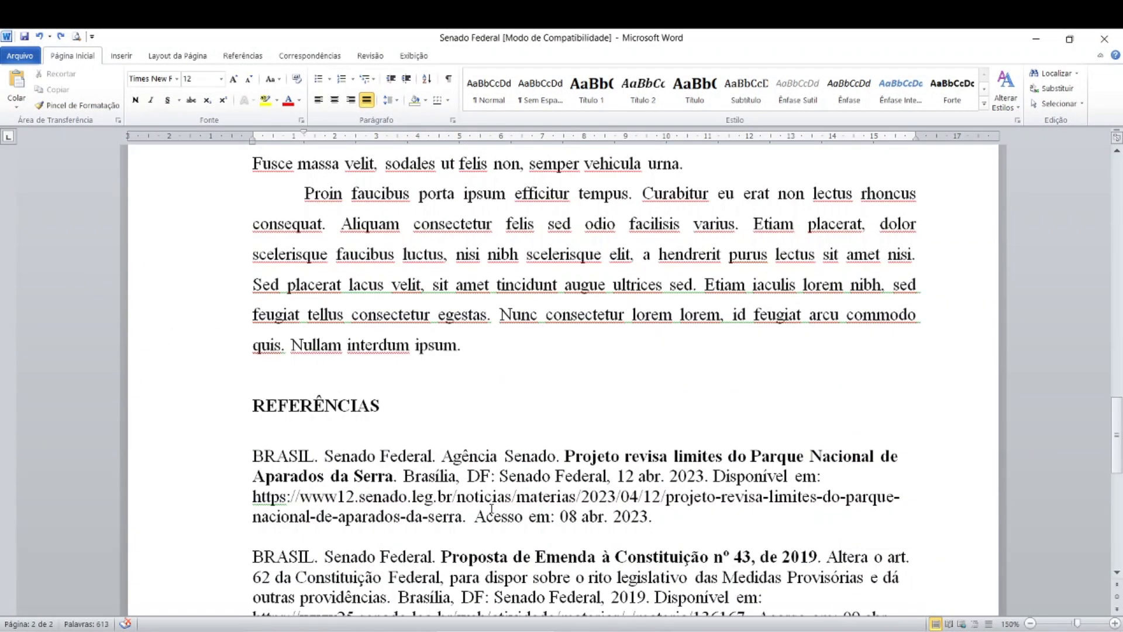
scroll(492, 507, down, 4)
click(297, 343)
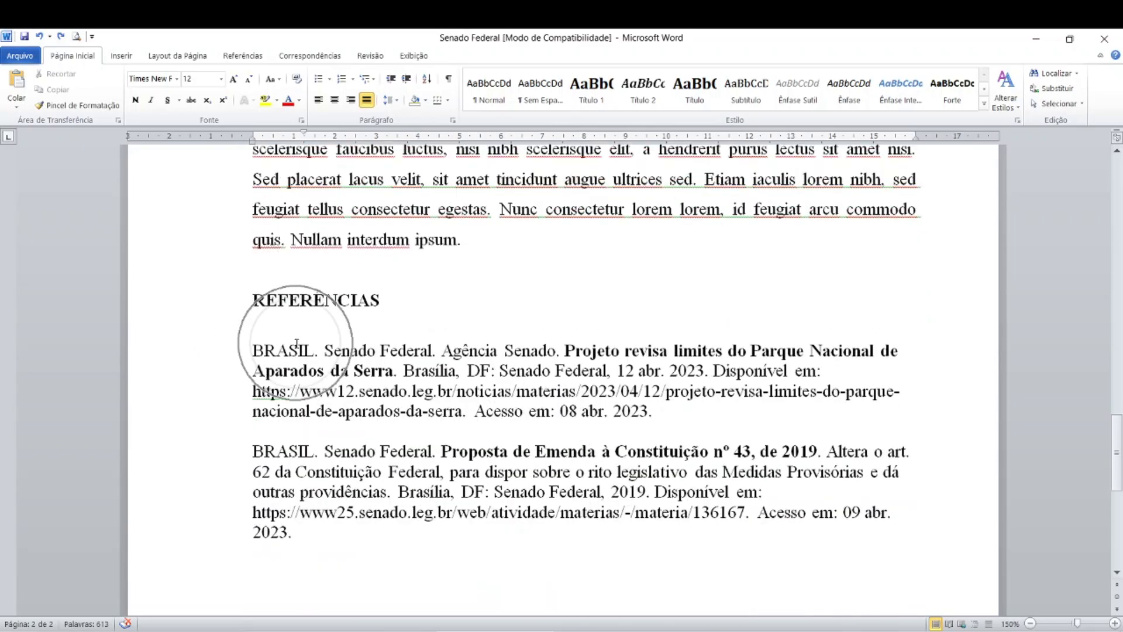
- Examine the author elements and bold title of the article's reference, comparing the title with the headline in Chrome
click(400, 350)
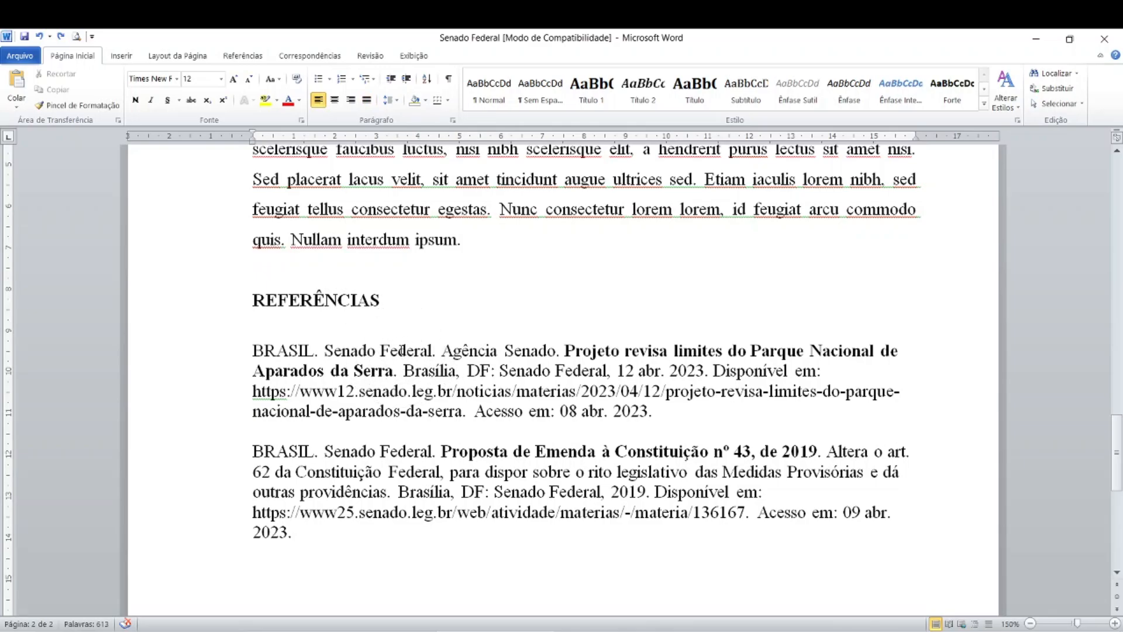
click(539, 350)
key(ctrl)
click(380, 351)
click(367, 351)
click(647, 350)
click(648, 350)
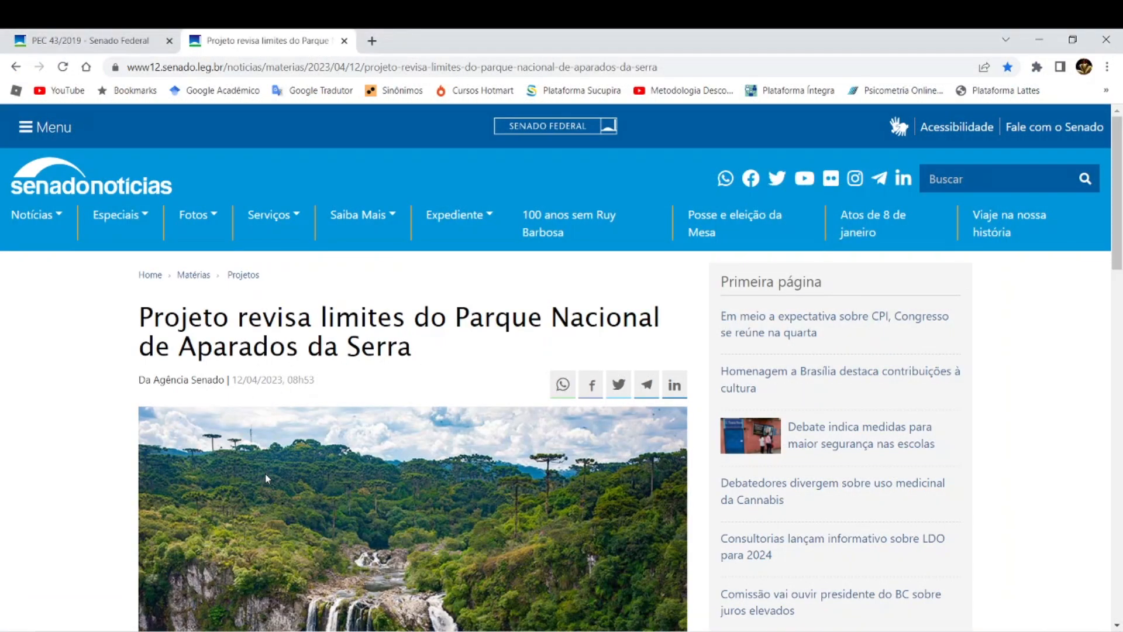
click(286, 336)
key(alt+Tab)
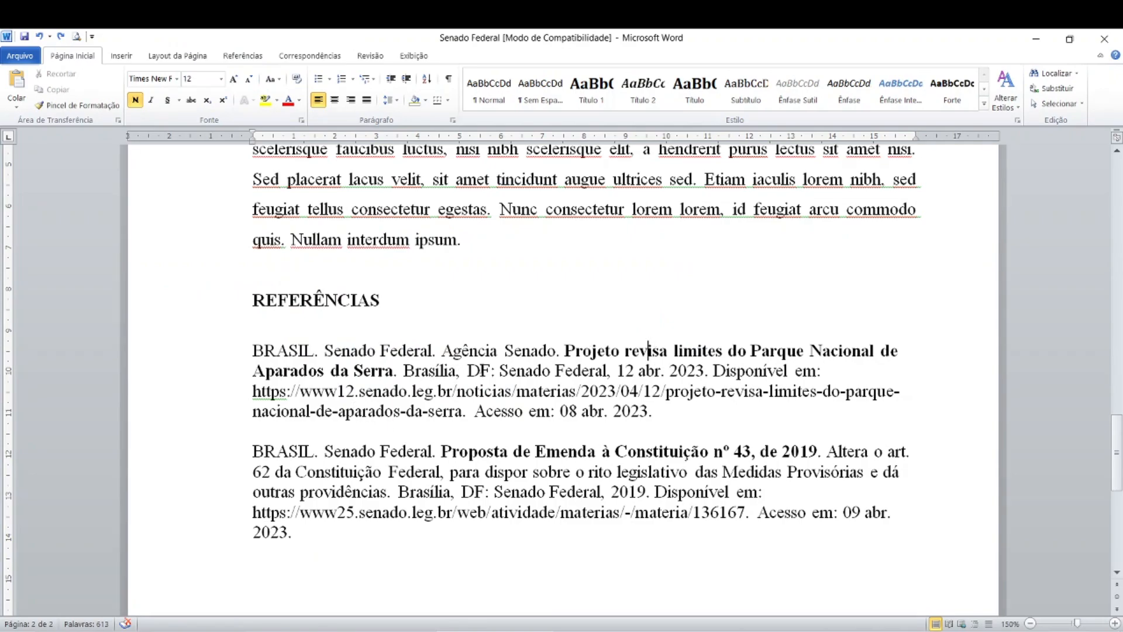
- Check the place, publisher and date in the article's Word reference against the publication date shown in Chrome
click(421, 373)
click(627, 373)
click(286, 630)
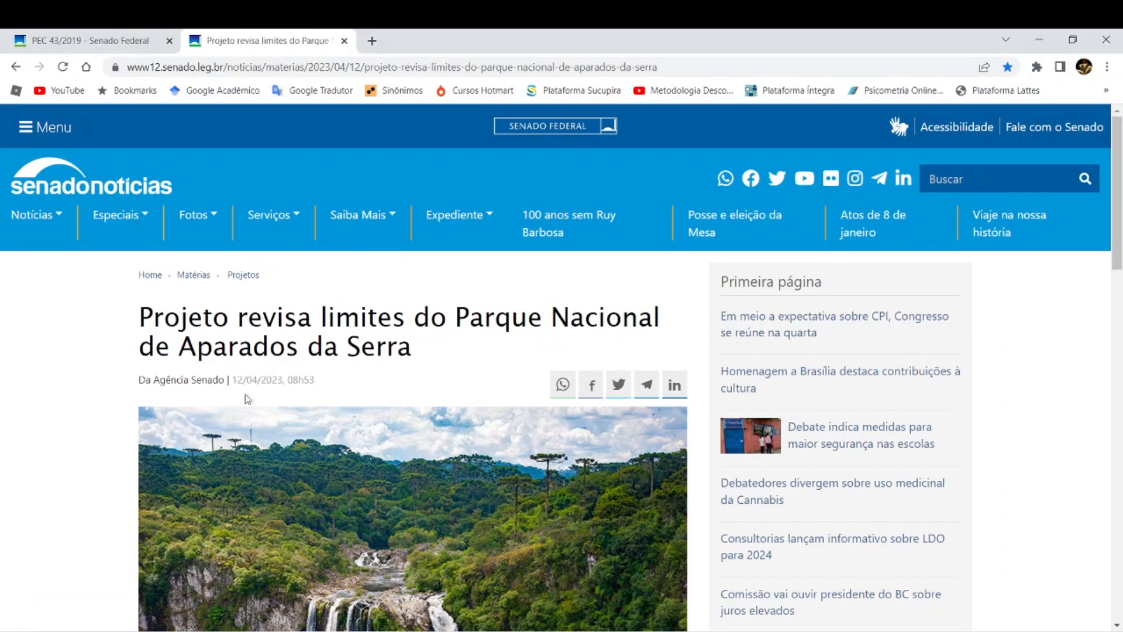
key(ctrl)
click(464, 631)
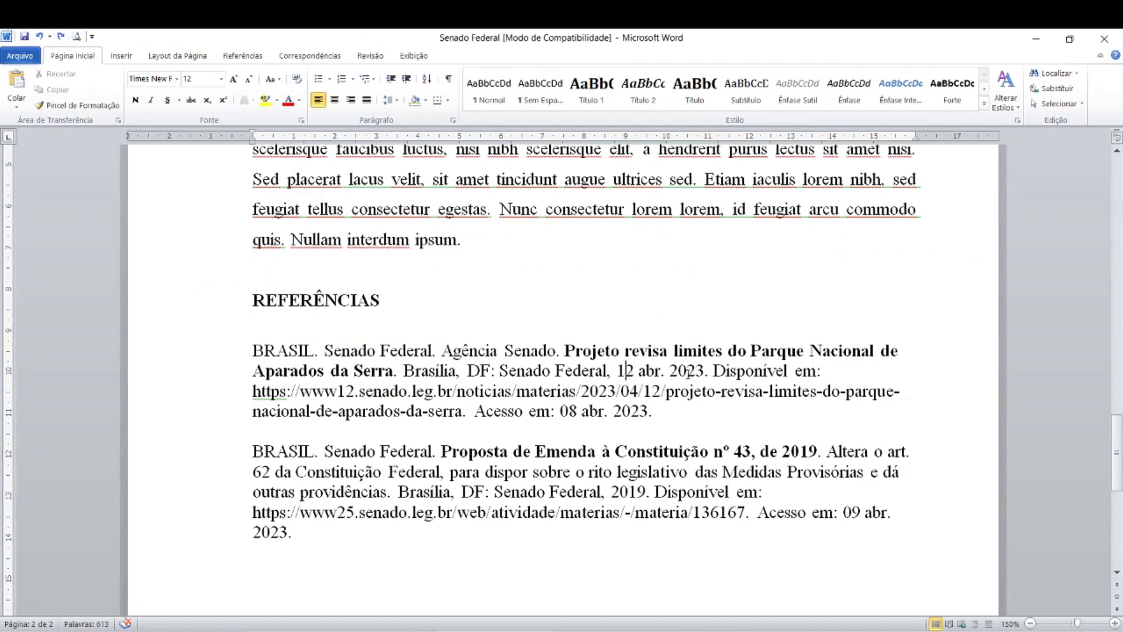
- Select the article's web address in Chrome and compare it with the "Disponível em" link in the Word reference
key(ctrl)
click(333, 630)
key(ctrl)
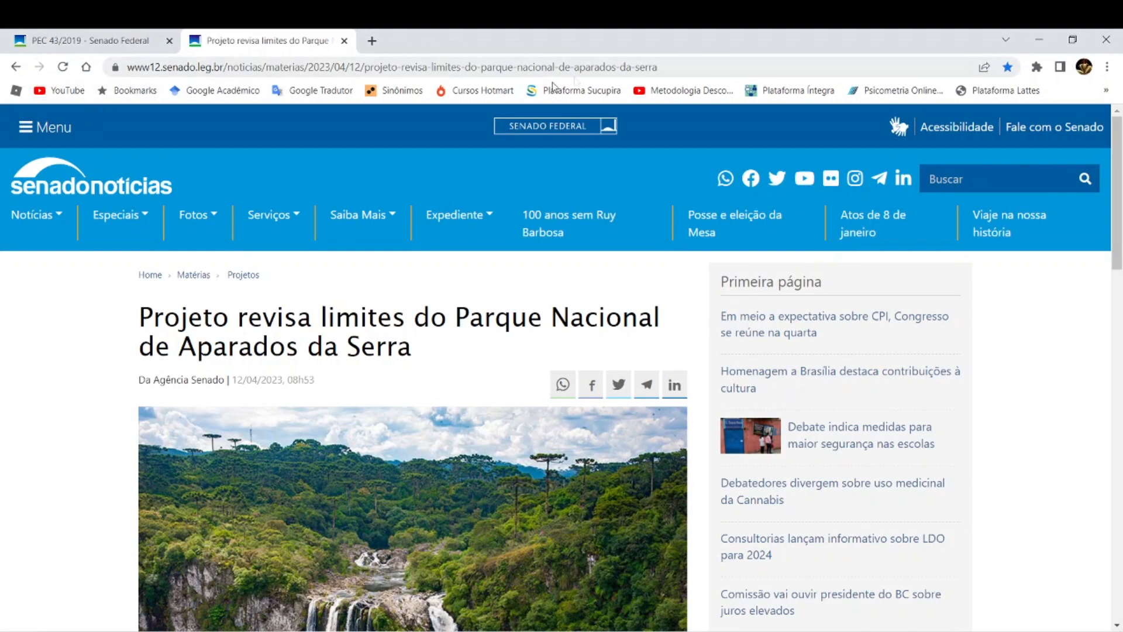
click(659, 68)
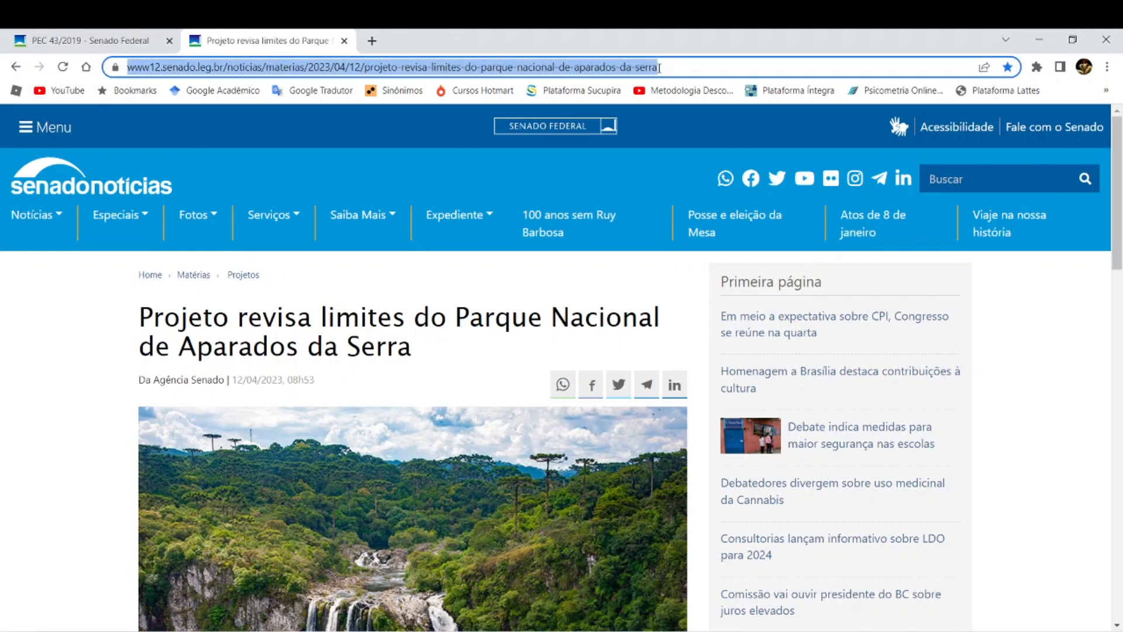
click(357, 628)
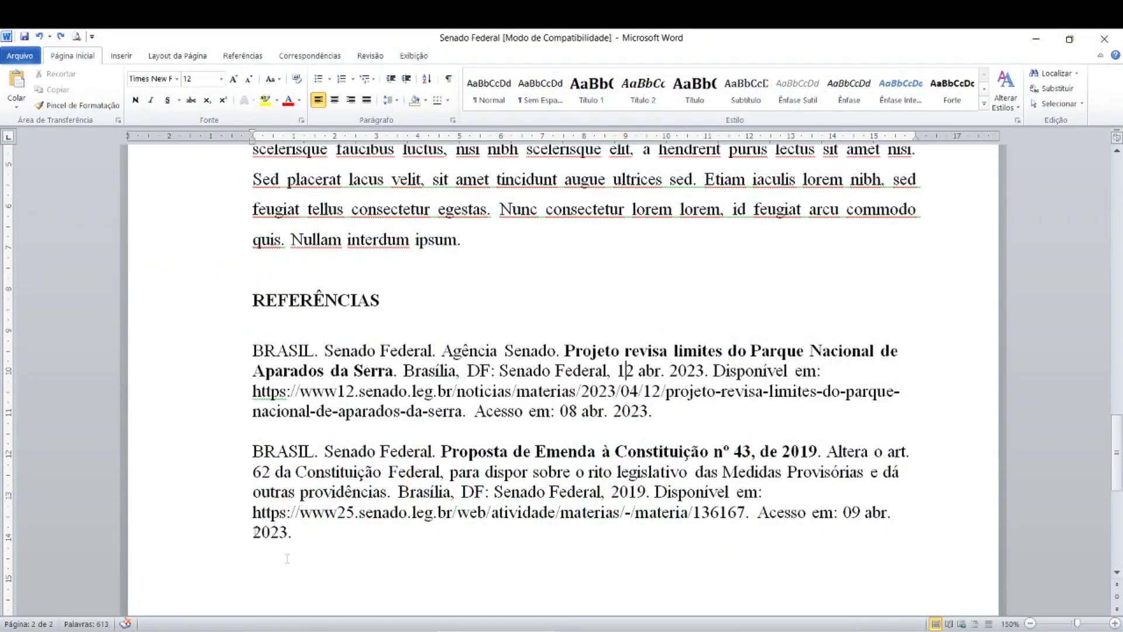
key(ctrl)
- Add the letter "a" after the year in the (BRASIL, 2019) citation of the red paragraph about Medidas Provisórias
scroll(419, 472, up, 15)
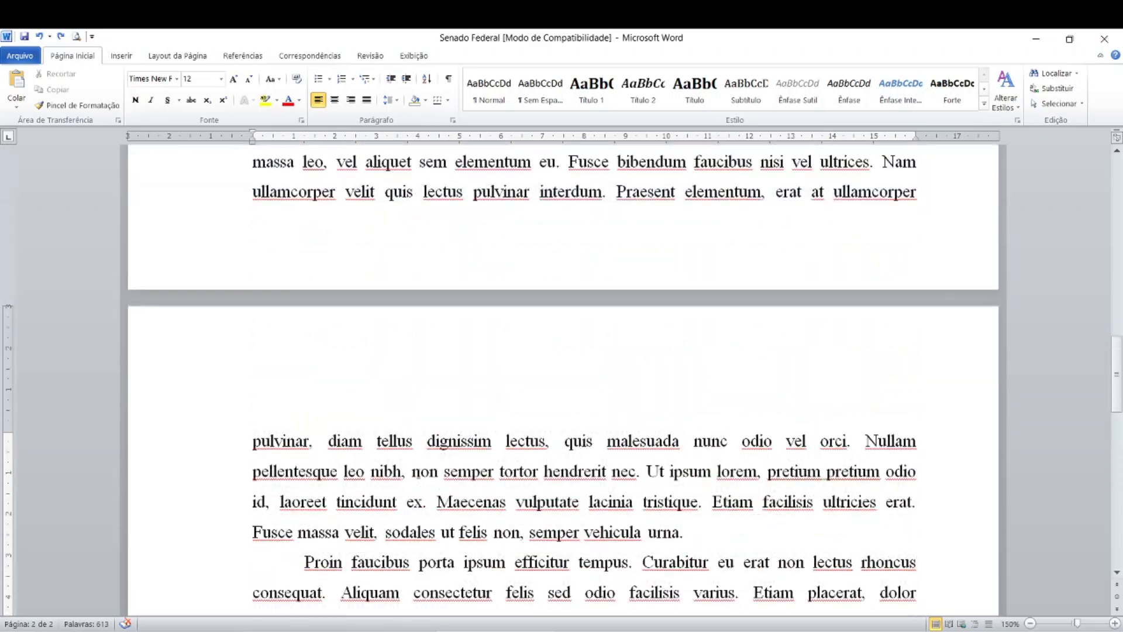
scroll(418, 473, up, 5)
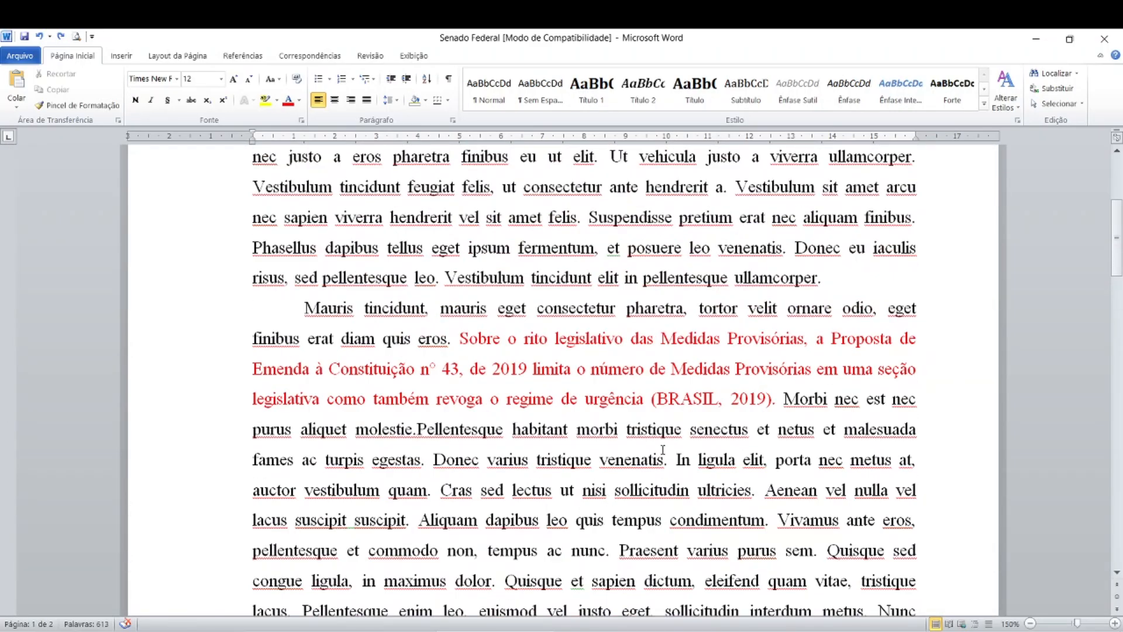
click(697, 402)
click(696, 400)
click(765, 400)
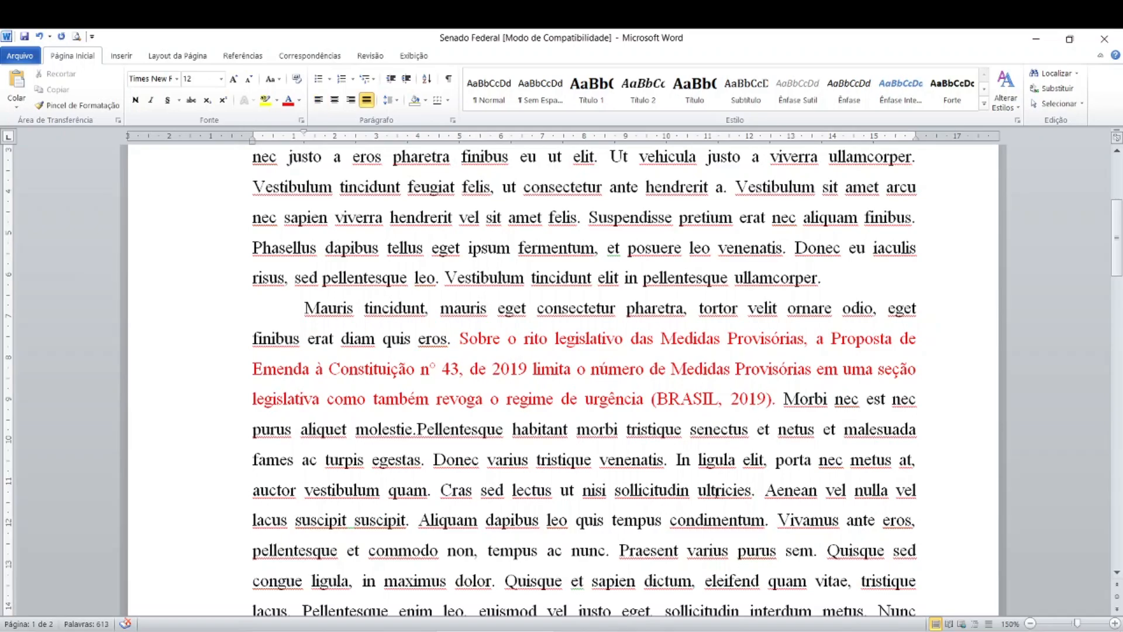
text(a)
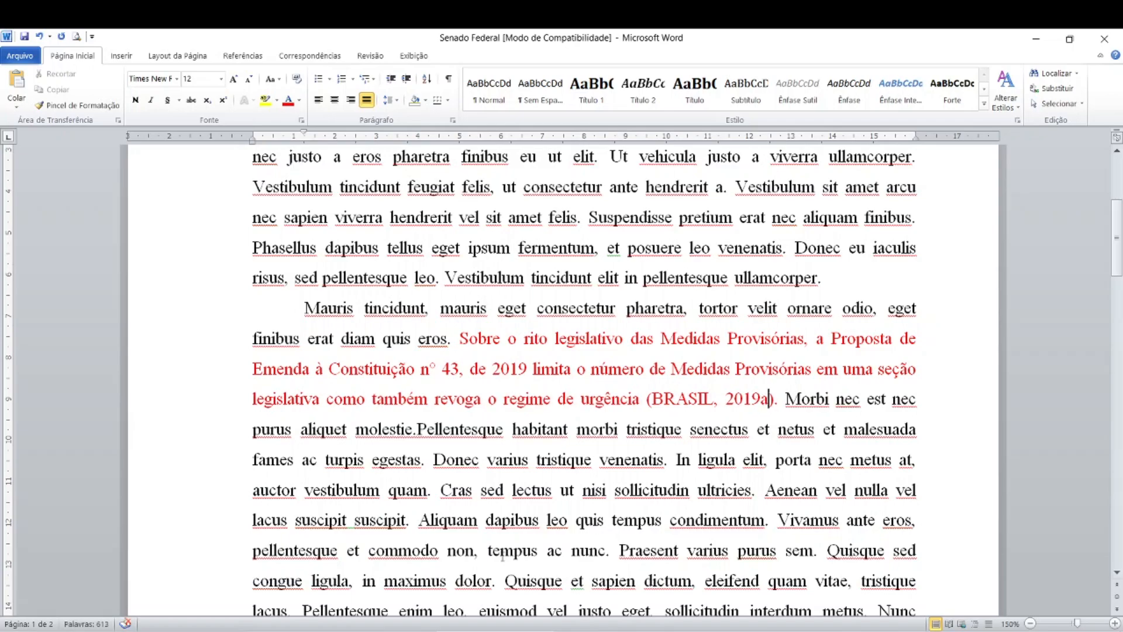
- Add the letter "a" after the publication year 2019 in the Proposta de Emenda à Constituição nº 43 reference
scroll(502, 556, down, 2)
scroll(502, 556, up, 1)
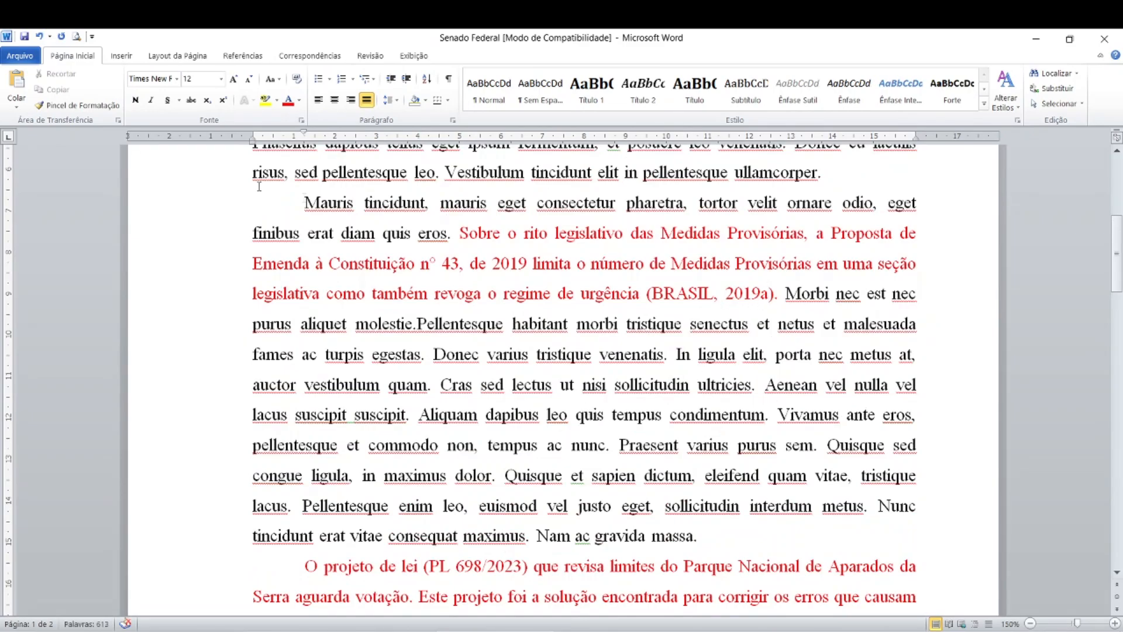
key(ctrl)
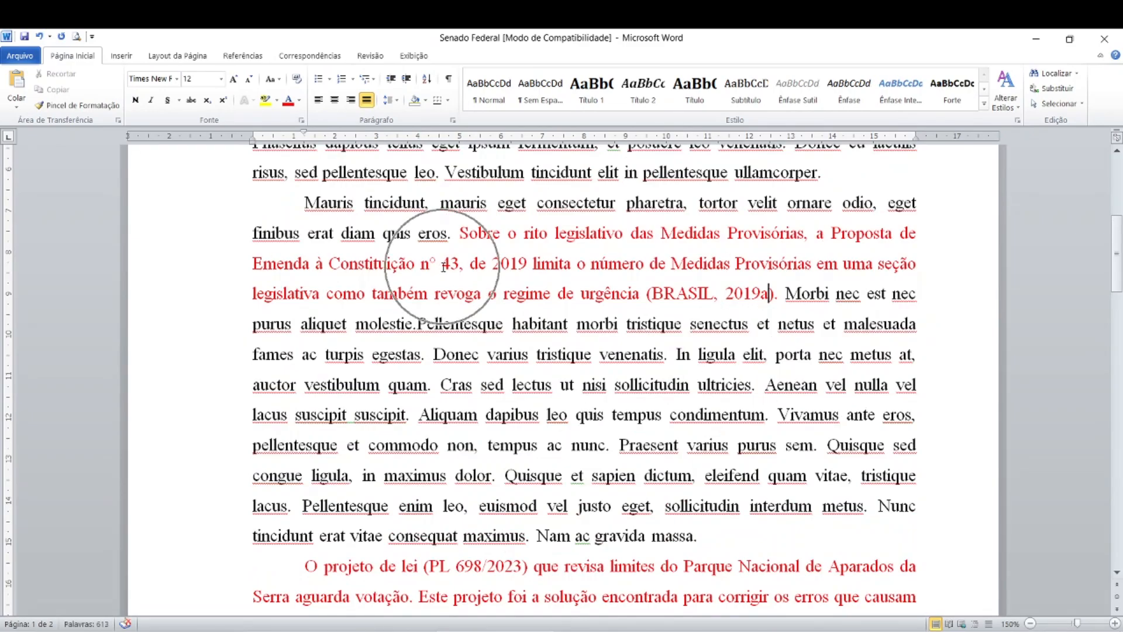
key(ctrl)
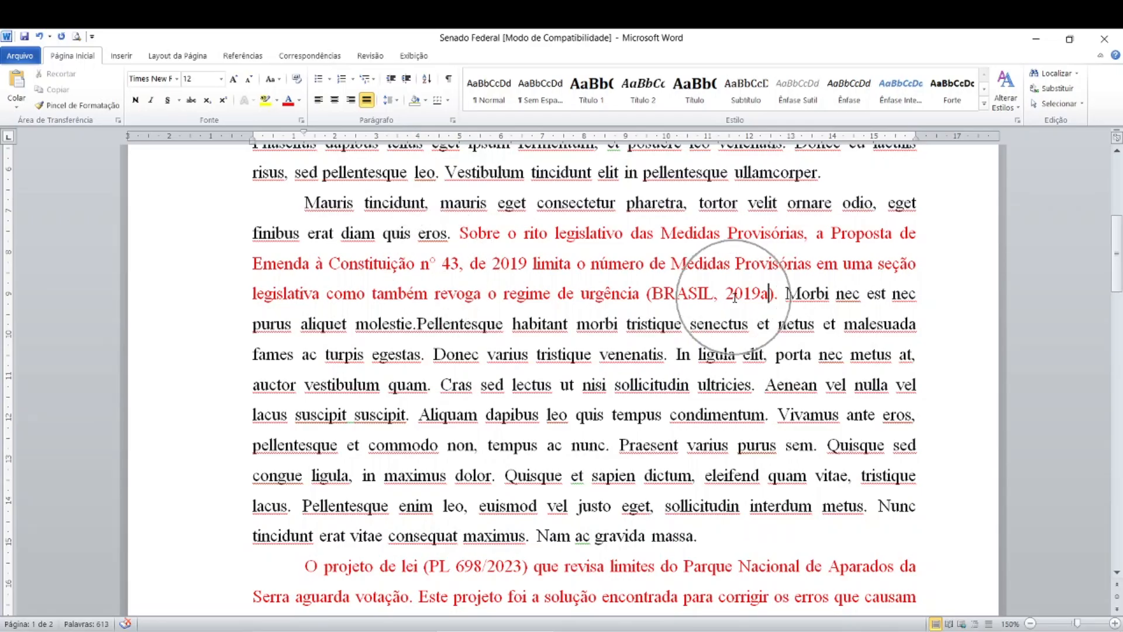
scroll(175, 407, down, 10)
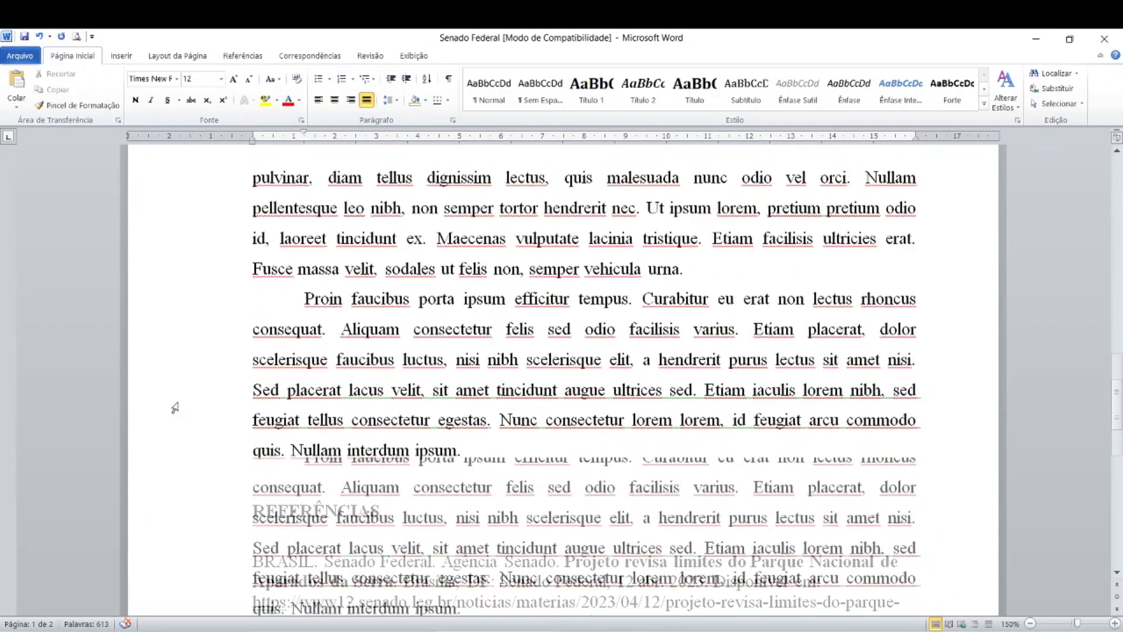
scroll(174, 407, down, 4)
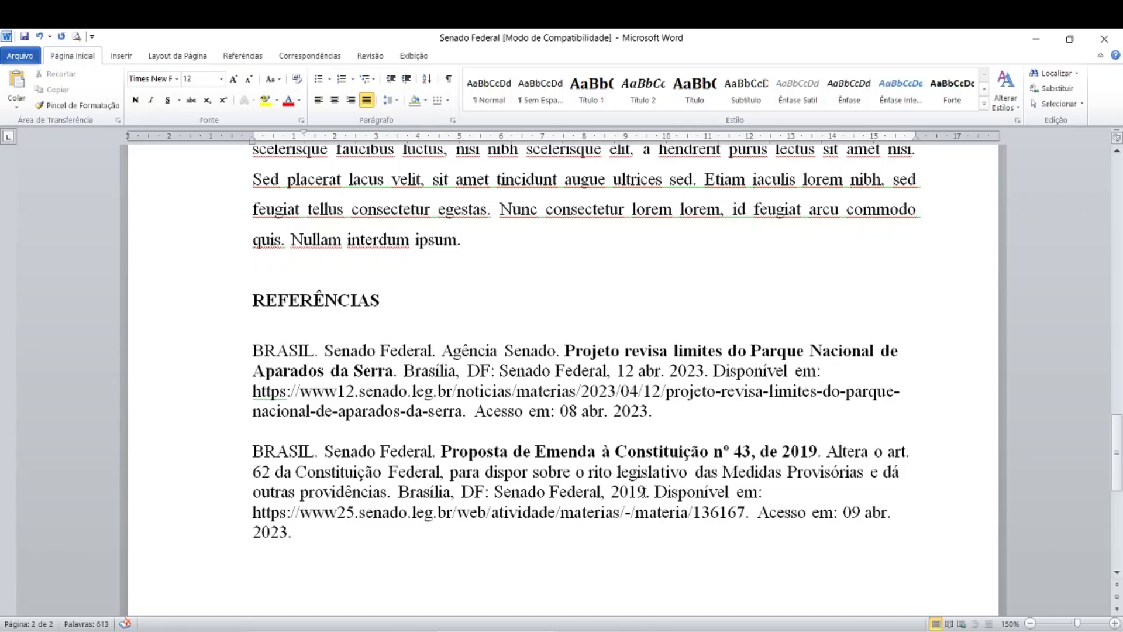
click(646, 491)
text(a)
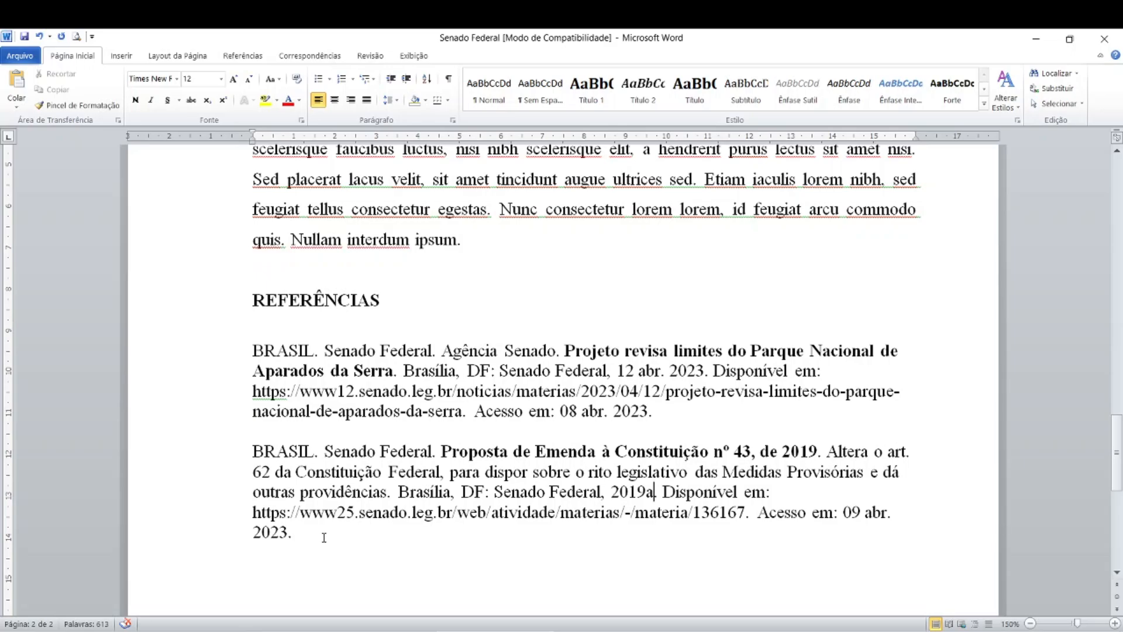
- Remove the letter "a" from the year 2019 in both the PEC 43 reference and its in-text citation
key(BackSpace)
scroll(324, 537, up, 4)
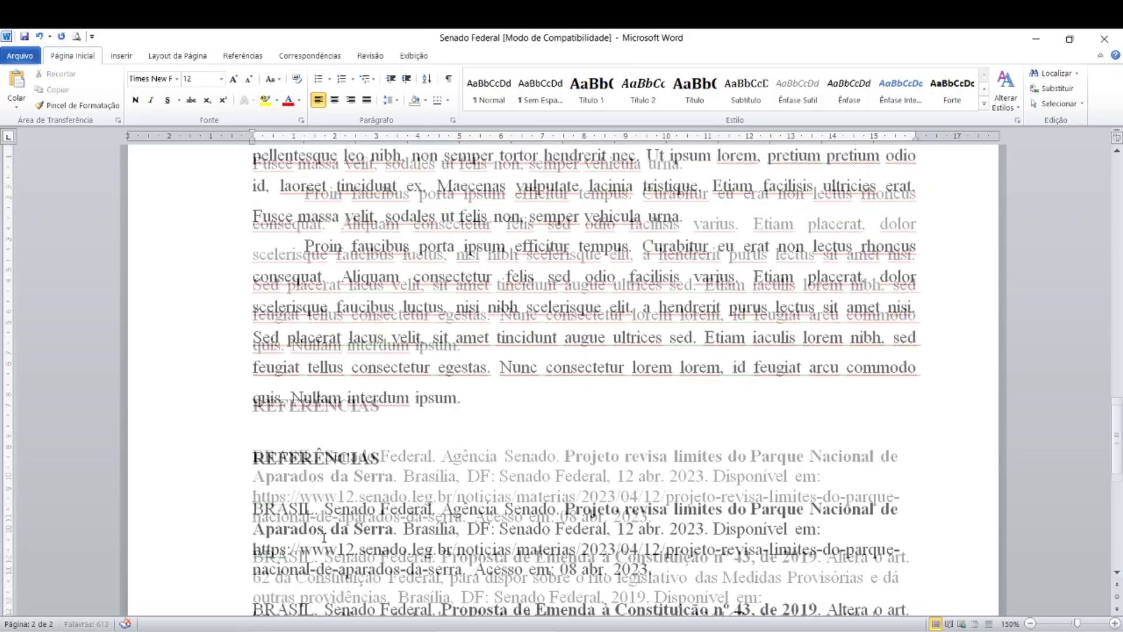
scroll(324, 537, up, 10)
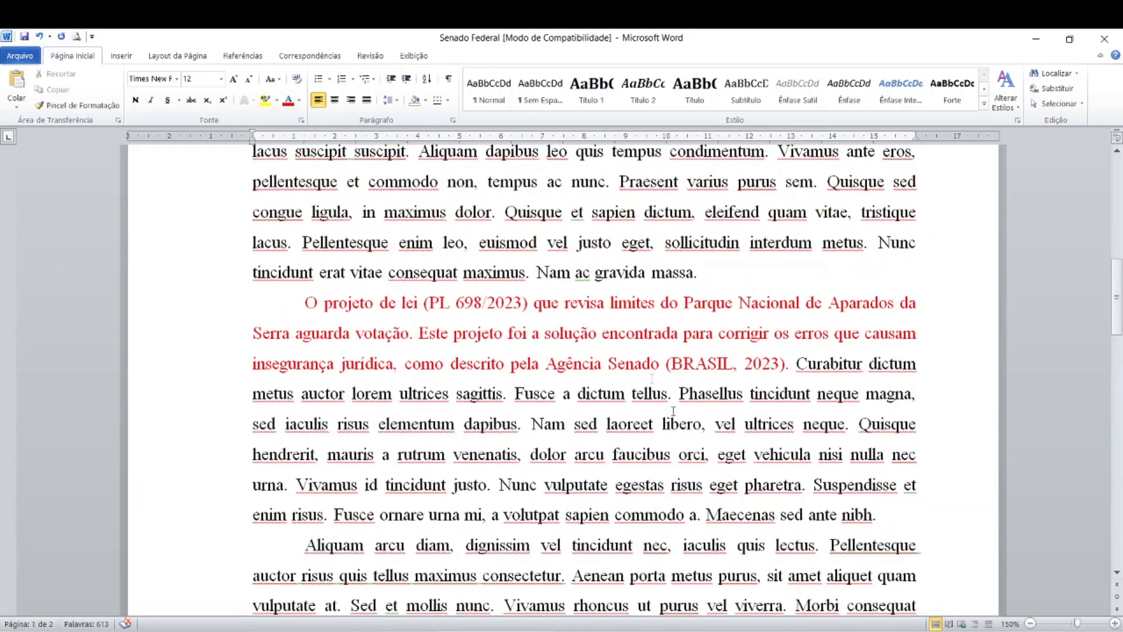
scroll(658, 388, up, 3)
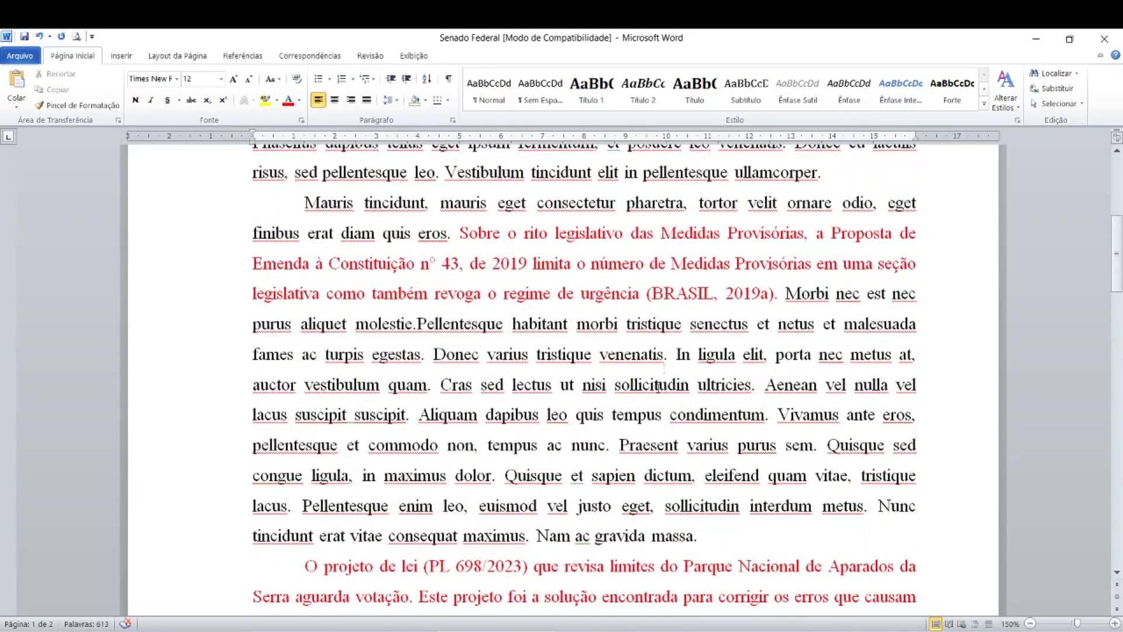
click(768, 294)
key(BackSpace)
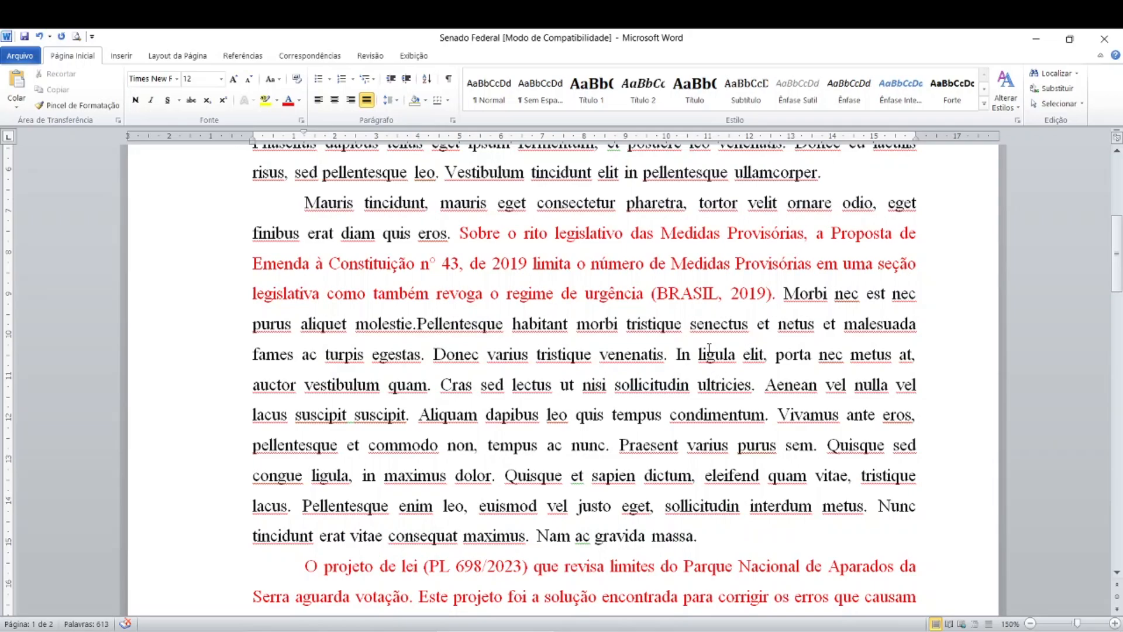
- Review the (BRASIL, 2019) and (BRASIL, 2023) citations in the text and return to the start of the document
click(742, 294)
click(766, 293)
scroll(448, 386, down, 4)
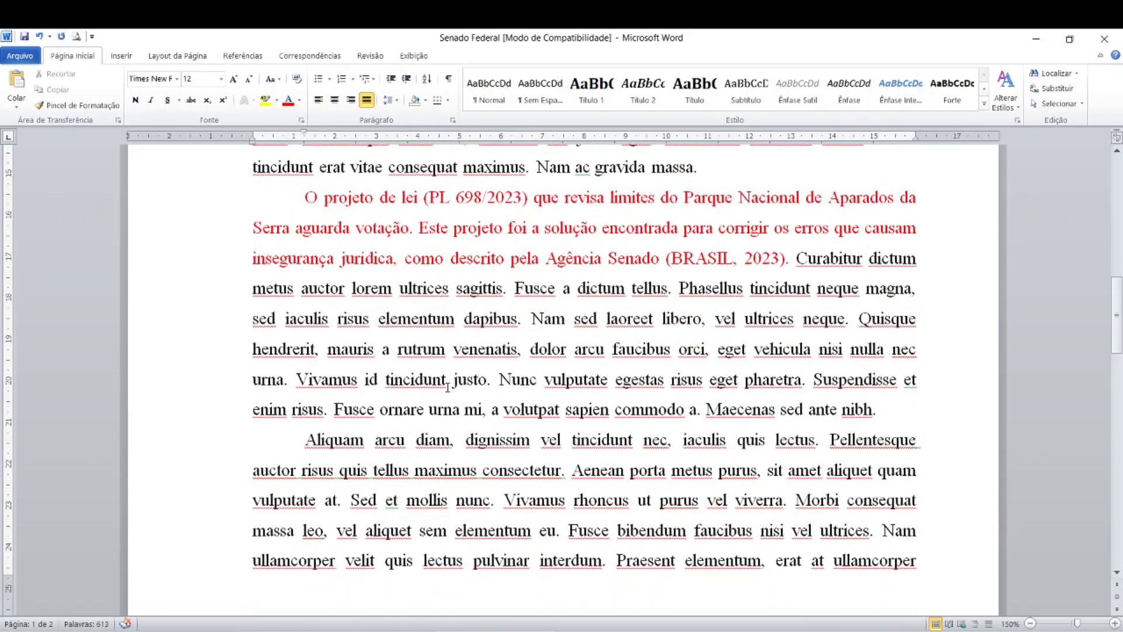
scroll(447, 386, up, 9)
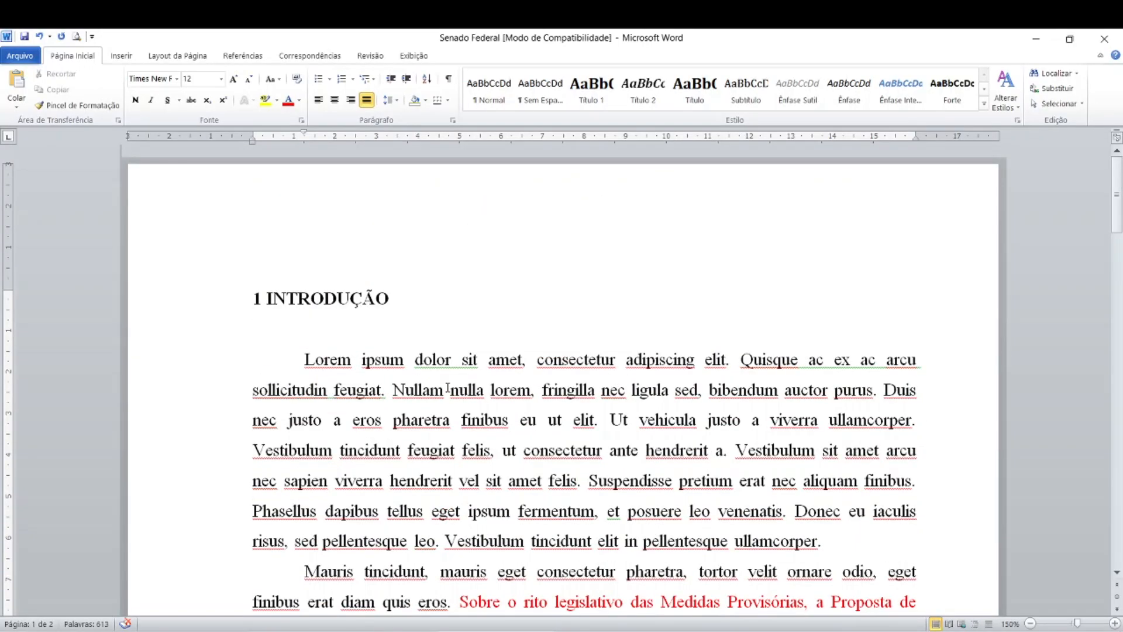